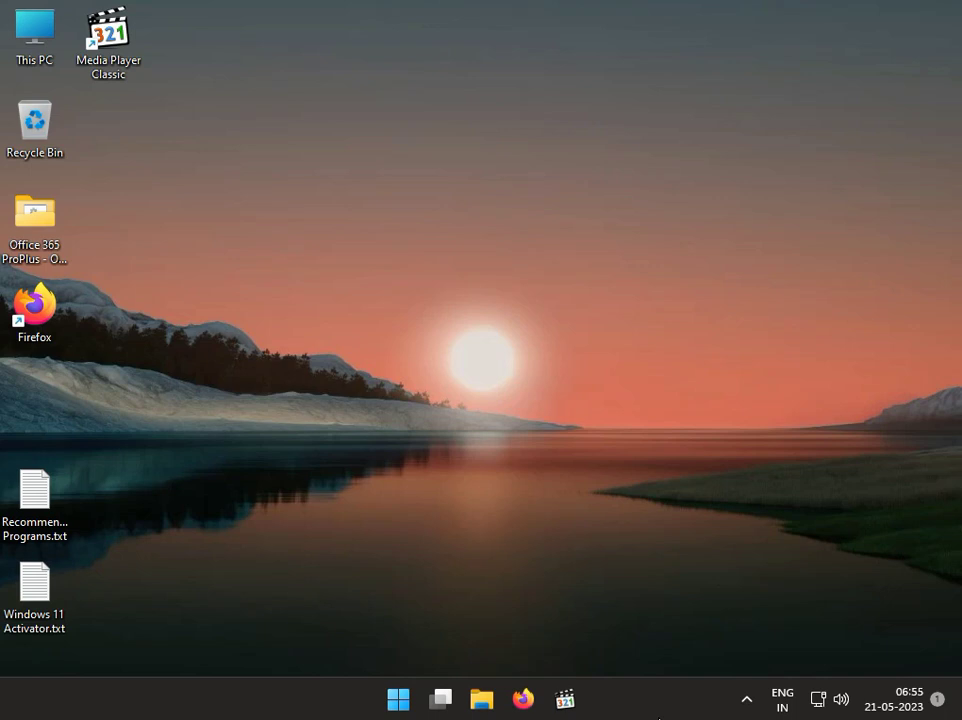
Uninstall the Intel(R) PRO/1000 MT Desktop Adapter from the network adapters in Device Manager
{"action": "right_click", "coordinate": [398, 699]}
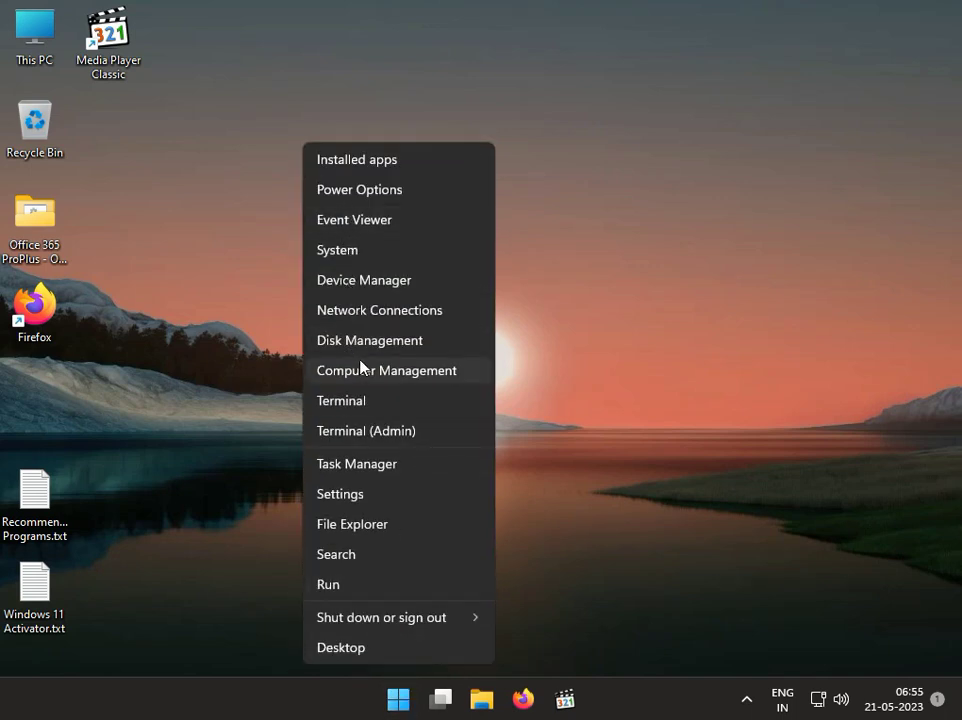
{"action": "left_click", "coordinate": [382, 290]}
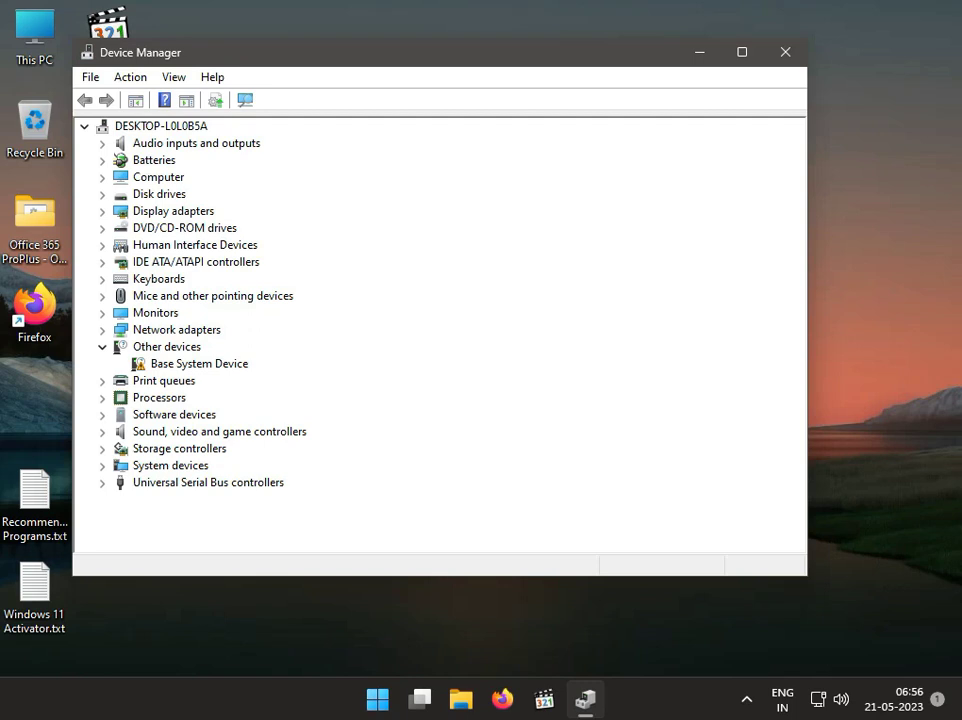
{"action": "left_click", "coordinate": [103, 331]}
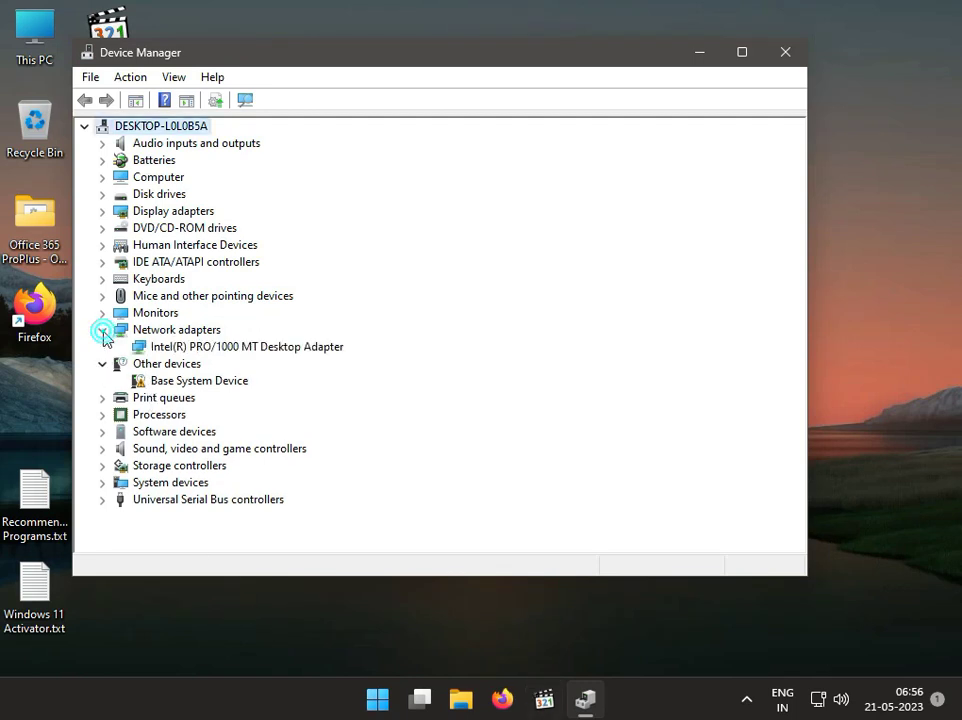
{"action": "right_click", "coordinate": [236, 352]}
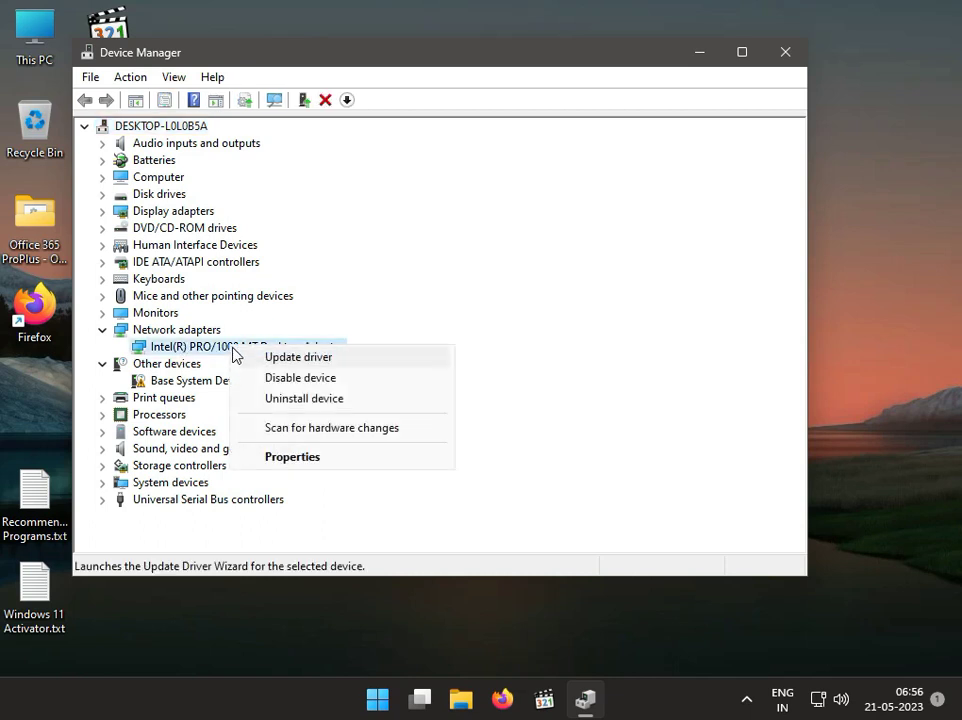
{"action": "left_click", "coordinate": [270, 398]}
{"action": "left_click", "coordinate": [491, 417]}
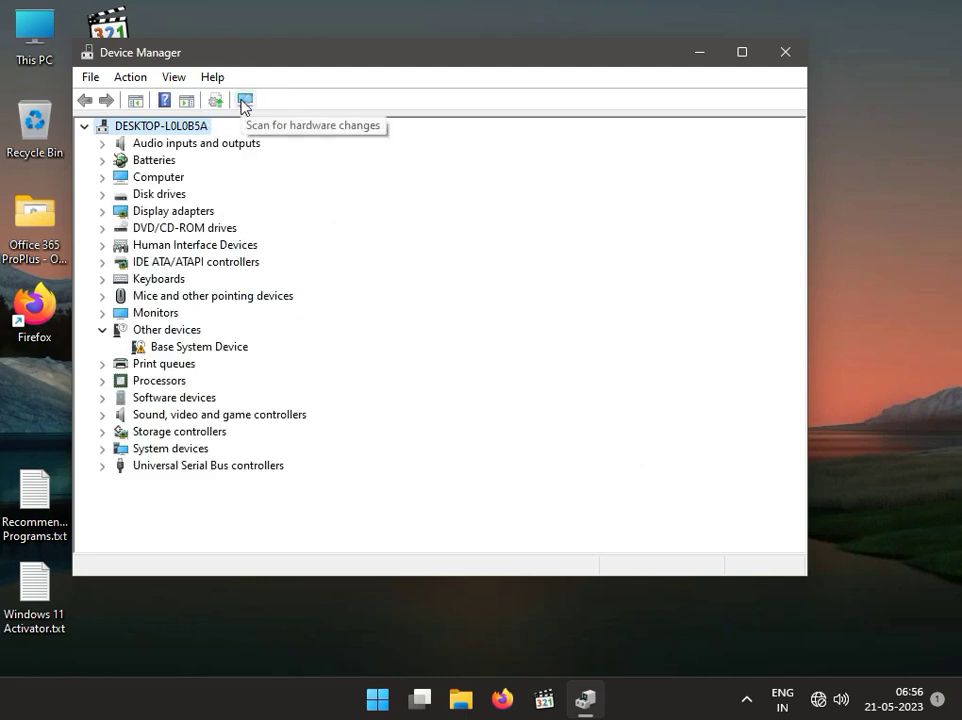
Scan for hardware changes to reinstall the network adapter and select it in the device list
{"action": "left_click", "coordinate": [244, 101]}
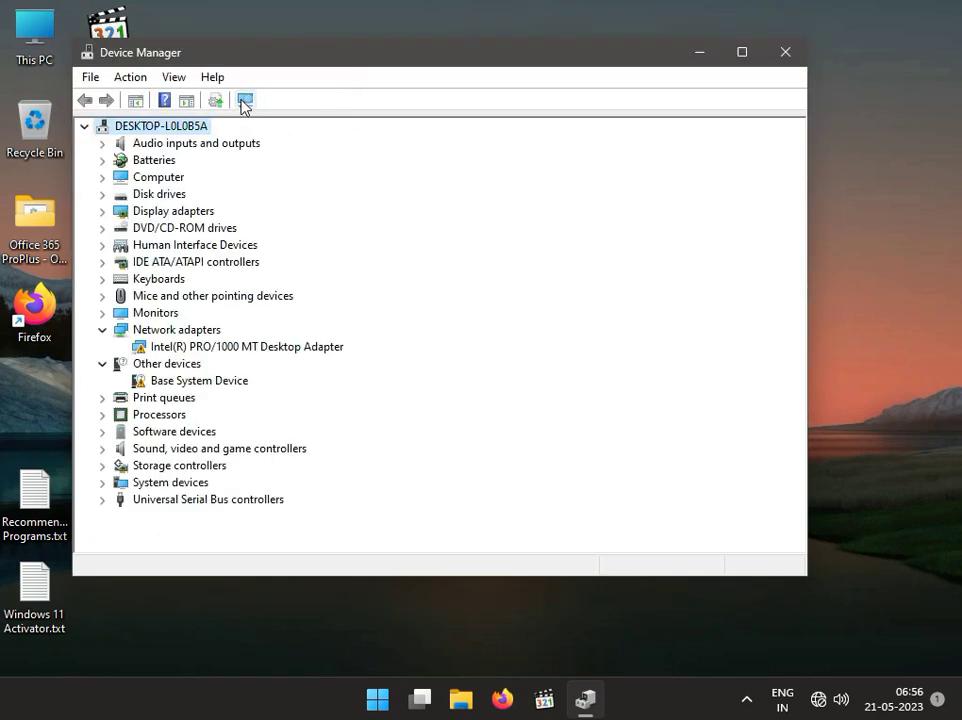
{"action": "left_click", "coordinate": [230, 348]}
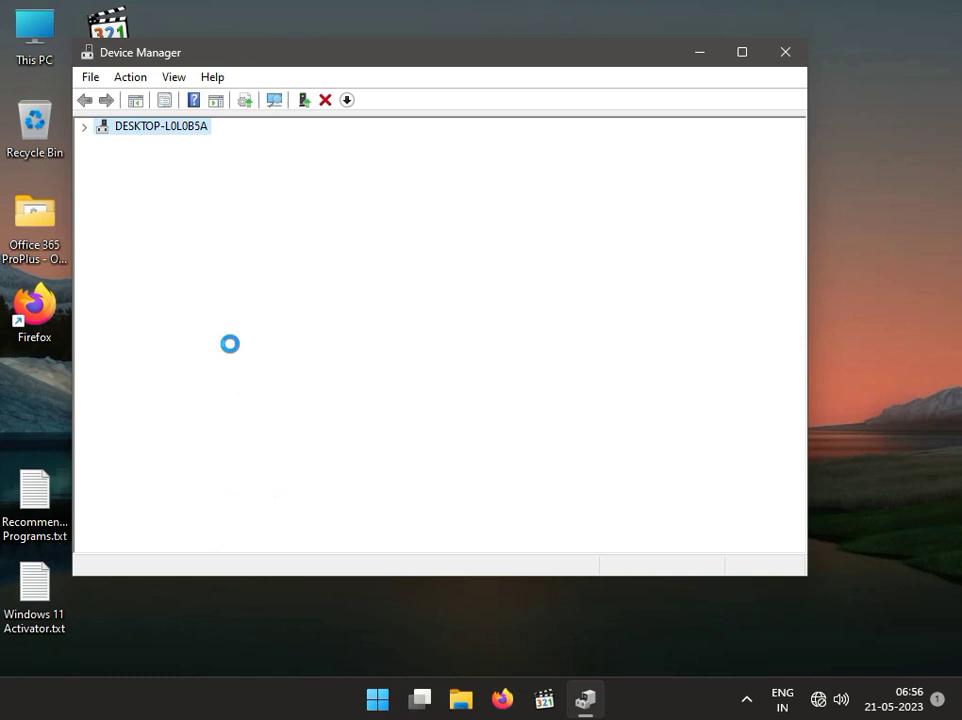
{"action": "right_click", "coordinate": [231, 350]}
{"action": "left_click", "coordinate": [710, 356]}
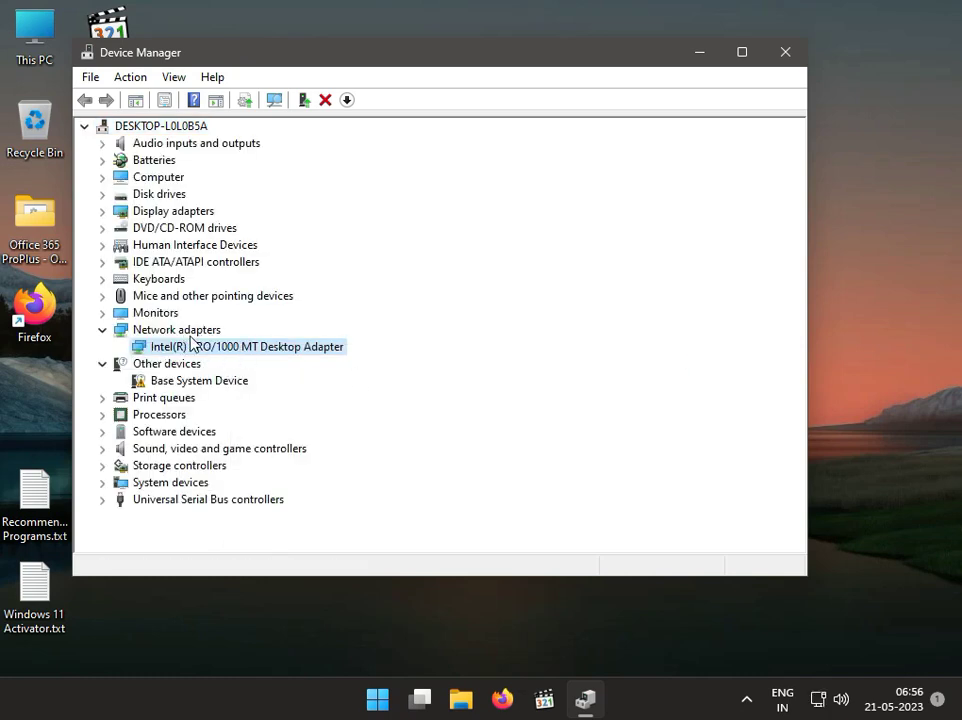
Search automatically for updated drivers for the Intel(R) PRO/1000 MT Desktop Adapter, and close Device Manager
{"action": "right_click", "coordinate": [217, 356]}
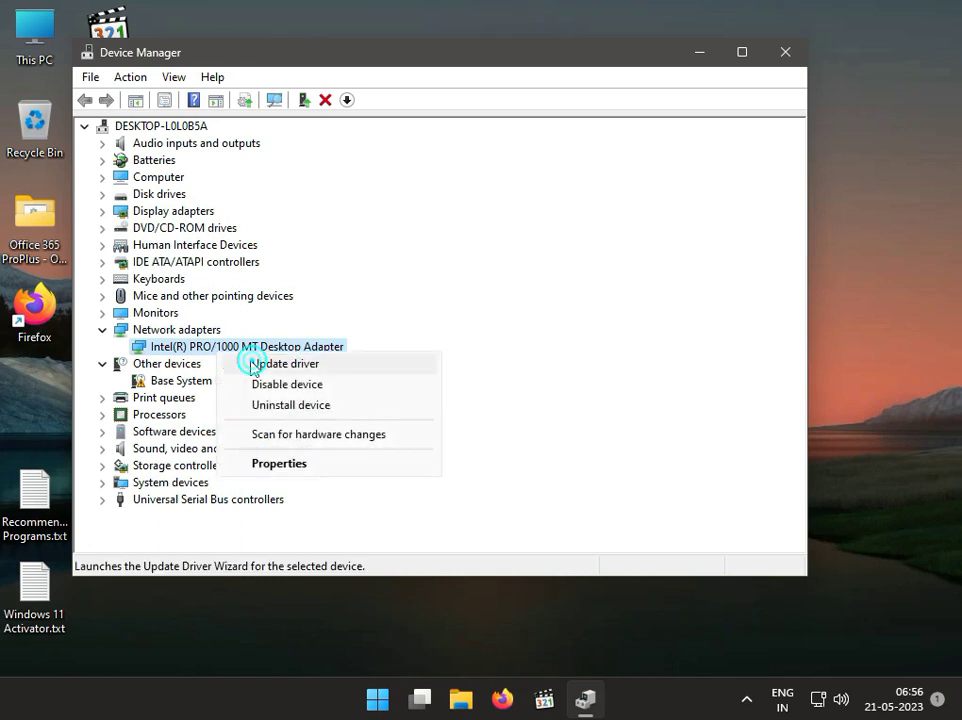
{"action": "left_click", "coordinate": [251, 361]}
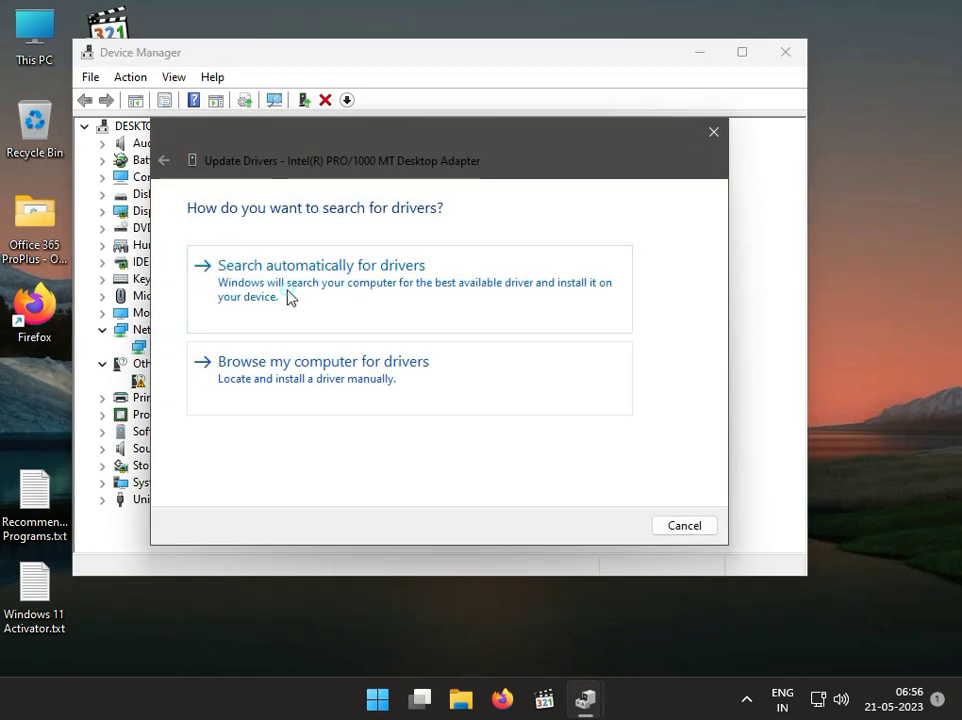
{"action": "left_click", "coordinate": [290, 296]}
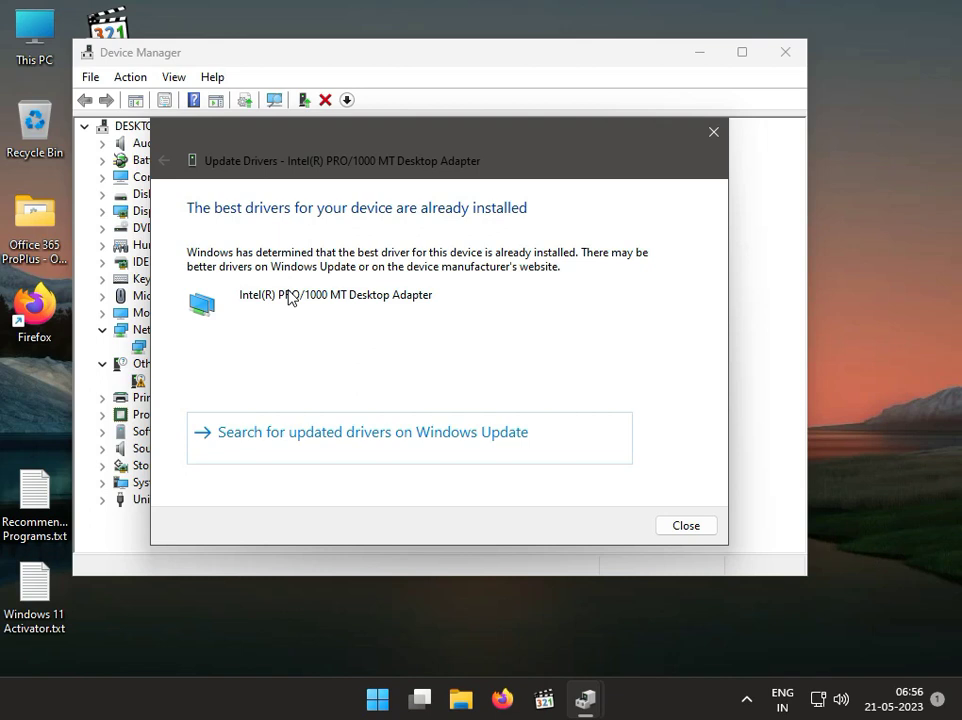
{"action": "left_click", "coordinate": [701, 528]}
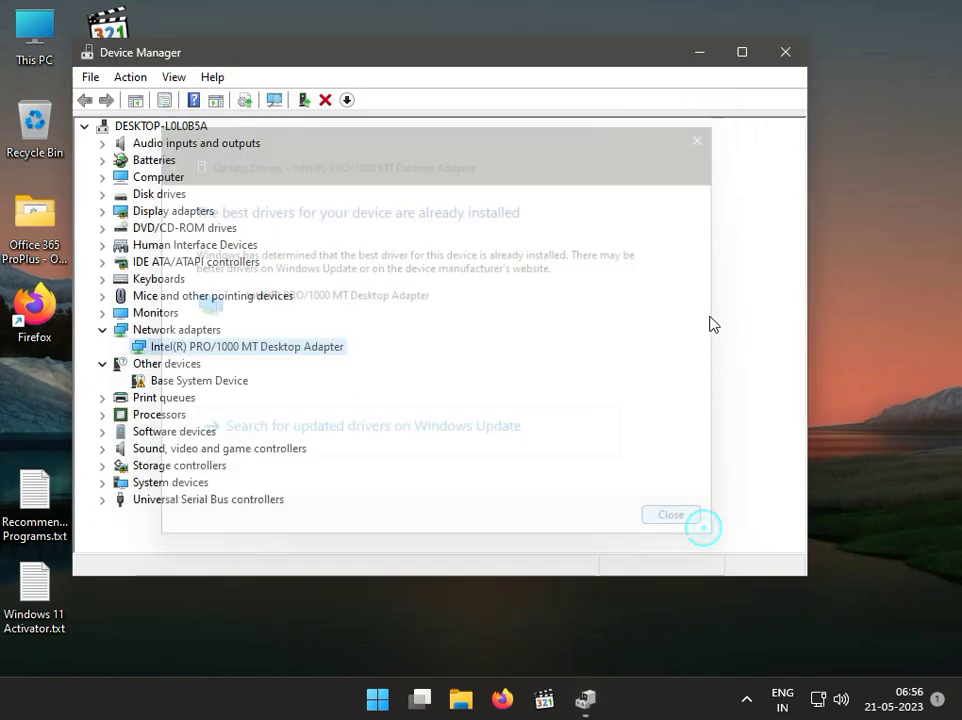
{"action": "left_click", "coordinate": [783, 54]}
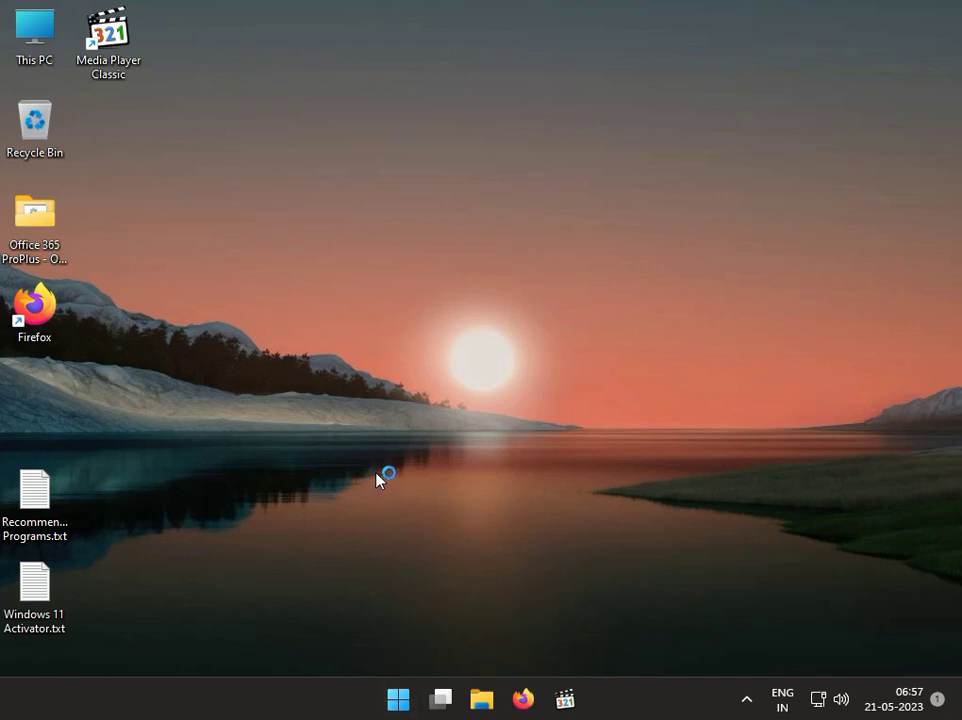
Run msconfig to open System Configuration and display its list of services
{"action": "key", "text": "super+r"}
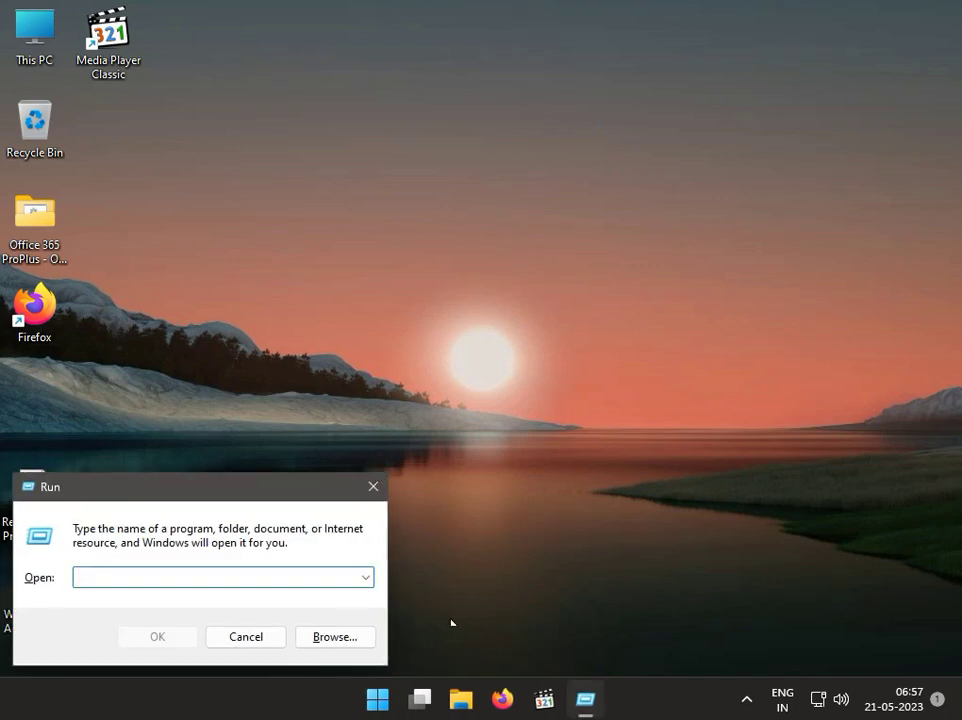
{"action": "mouse_move", "coordinate": [438, 713]}
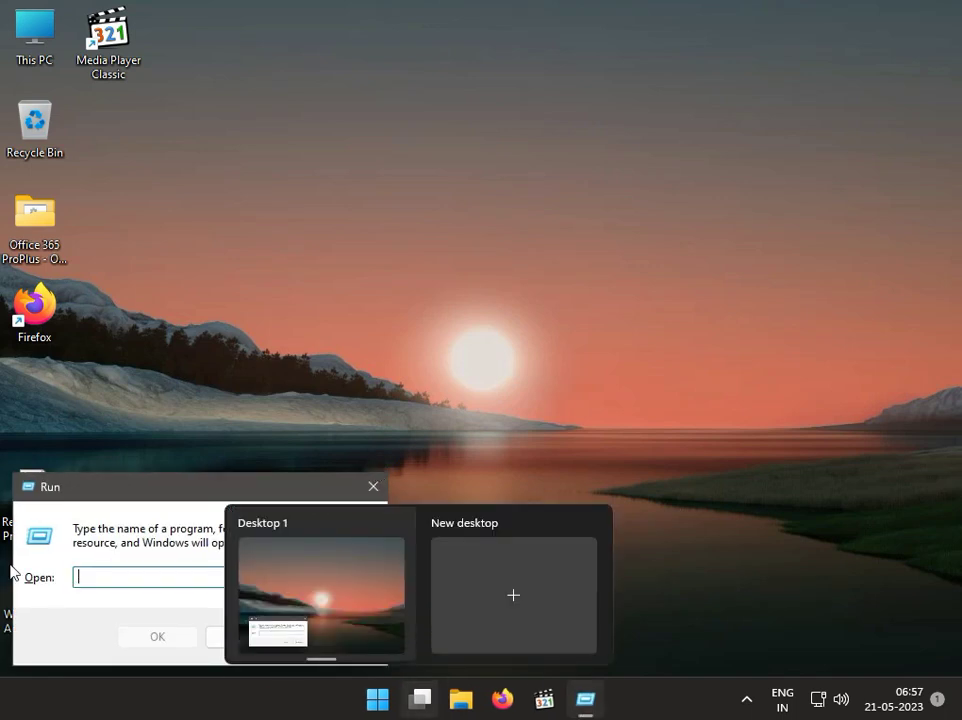
{"action": "left_click", "coordinate": [155, 576]}
{"action": "type", "text": "mscon"}
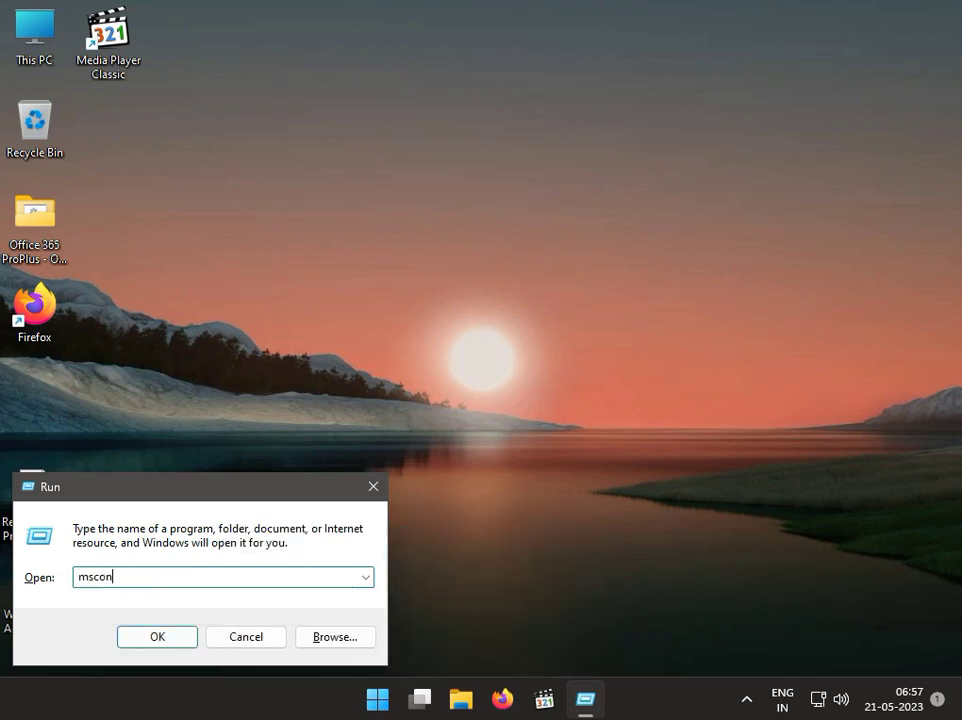
{"action": "type", "text": "fig"}
{"action": "key", "text": "Return"}
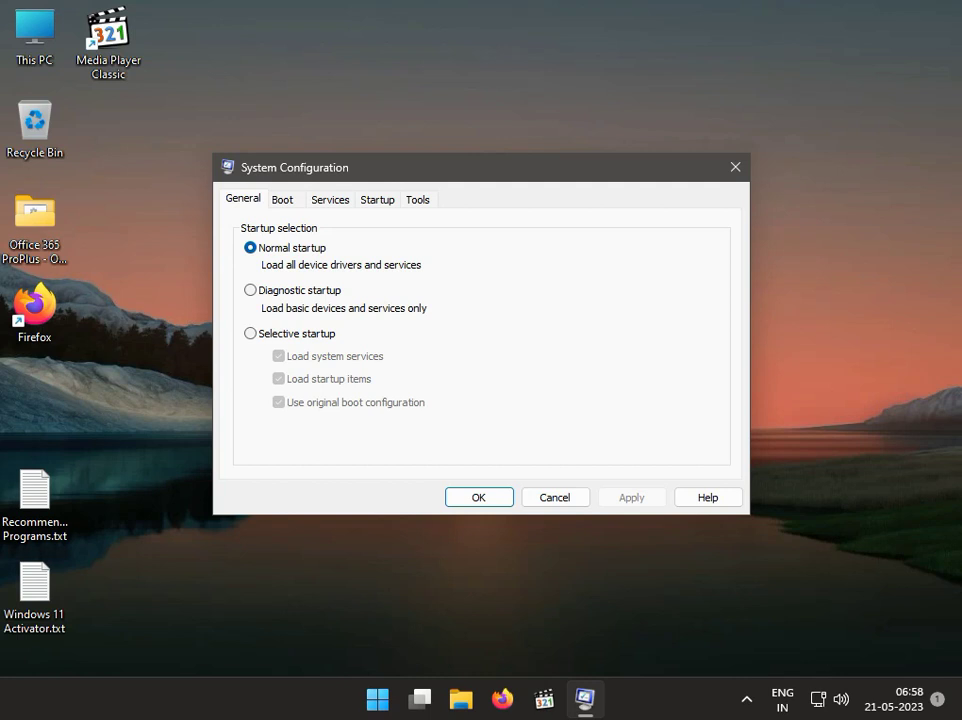
{"action": "left_click", "coordinate": [333, 200]}
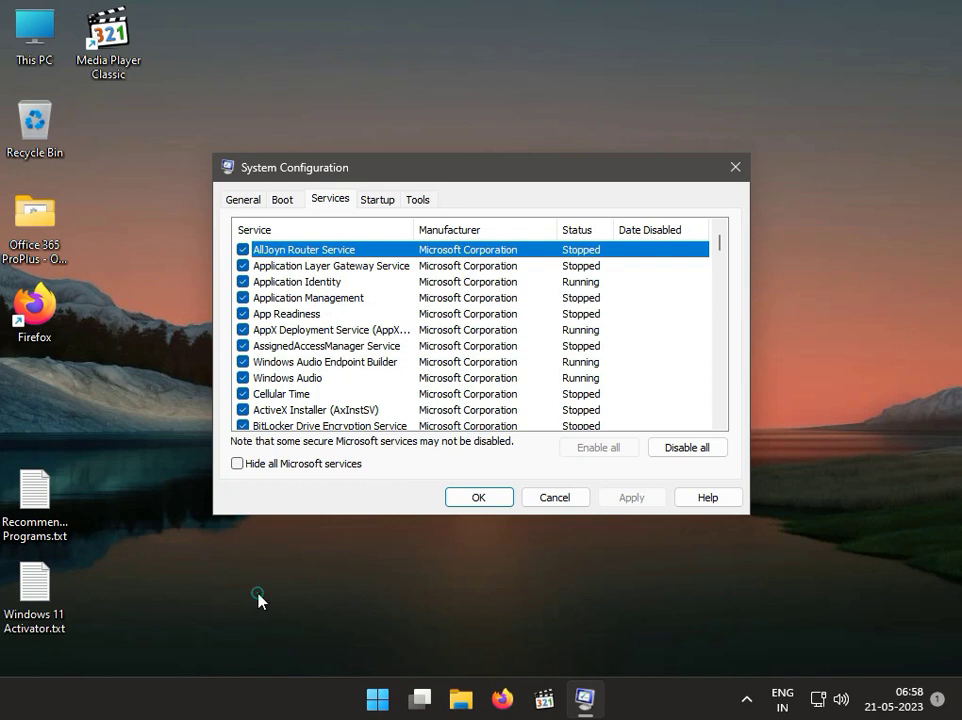
Note the service name Atheros in the Run dialog without running it
{"action": "key", "text": "super+r"}
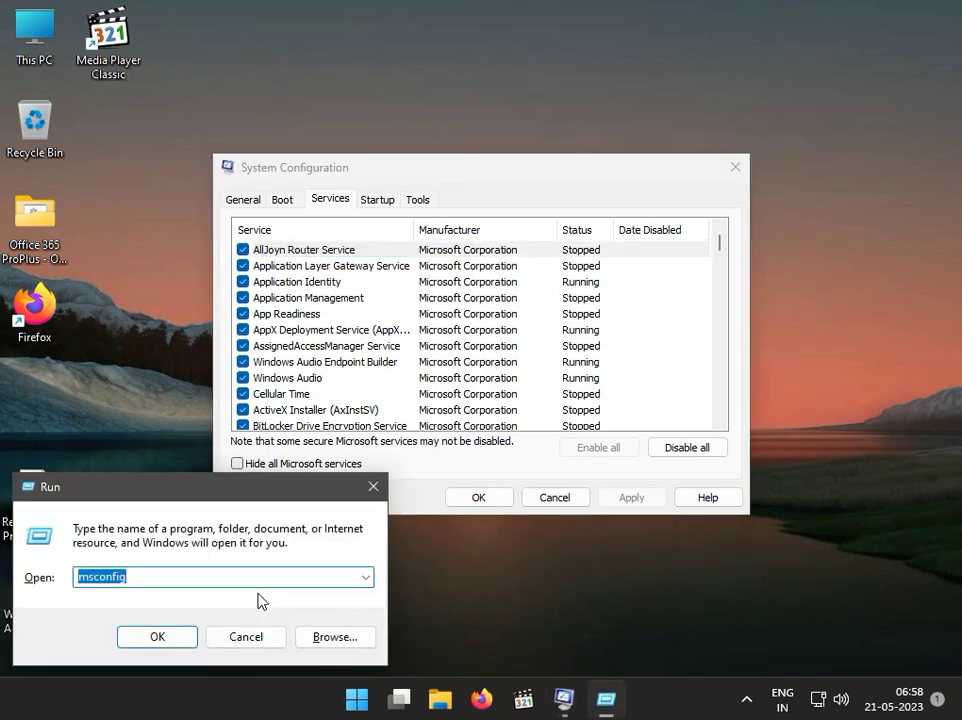
{"action": "type", "text": "A"}
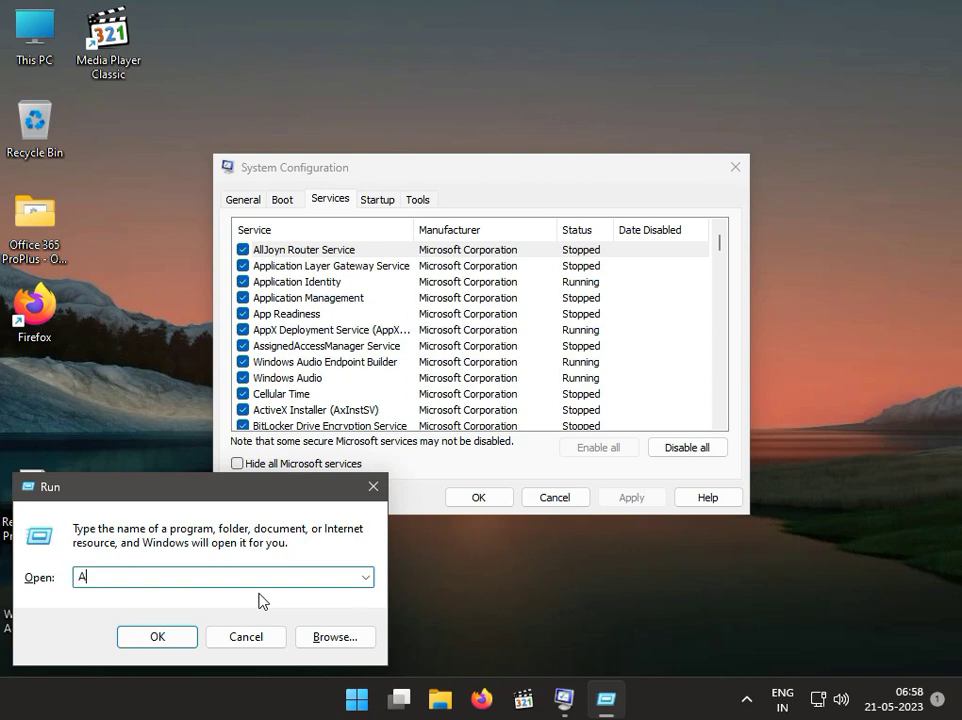
{"action": "type", "text": "theros"}
{"action": "left_click_drag", "start_coordinate": [120, 577], "coordinate": [71, 577]}
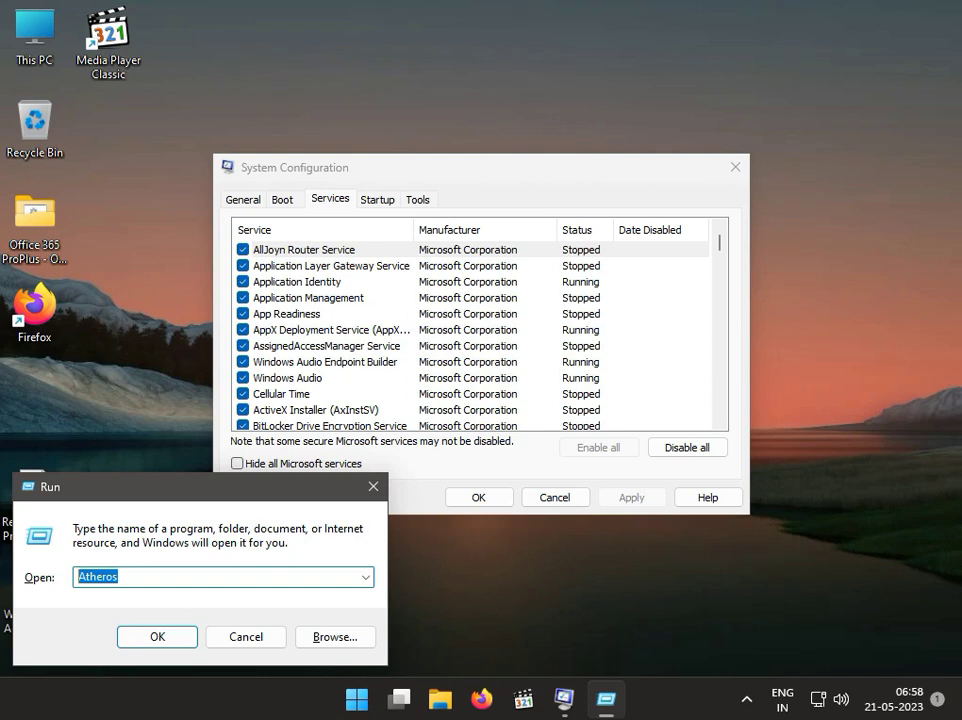
Look through the complete System Configuration services list for an Atheros service
{"action": "left_click", "coordinate": [297, 282]}
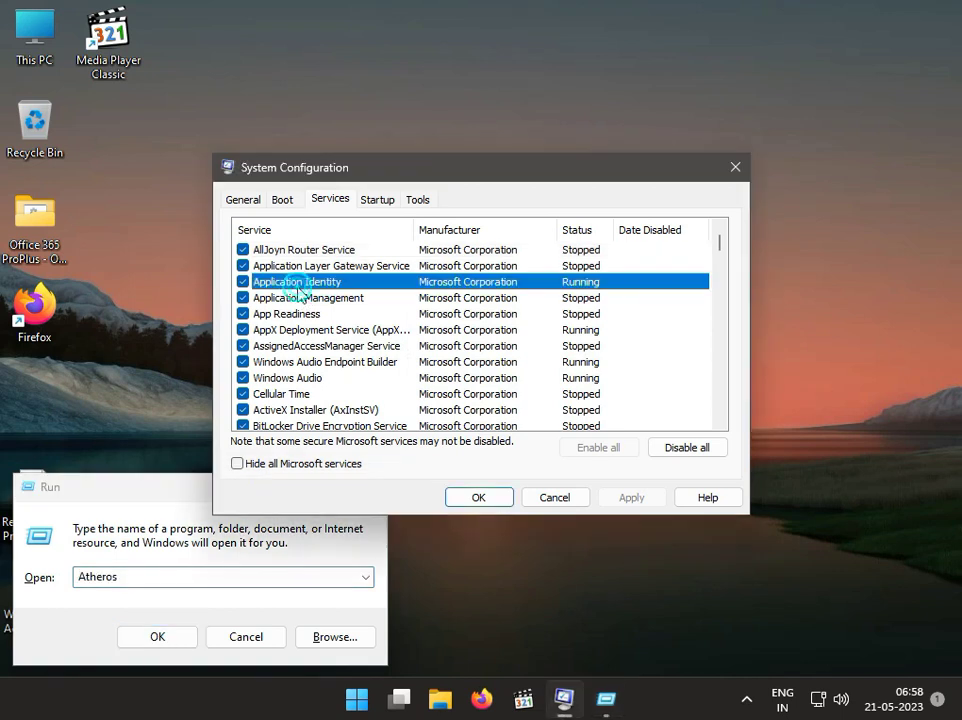
{"action": "scroll", "coordinate": [301, 297], "scroll_direction": "down", "scroll_amount": 1}
{"action": "scroll", "coordinate": [303, 300], "scroll_direction": "up", "scroll_amount": 1}
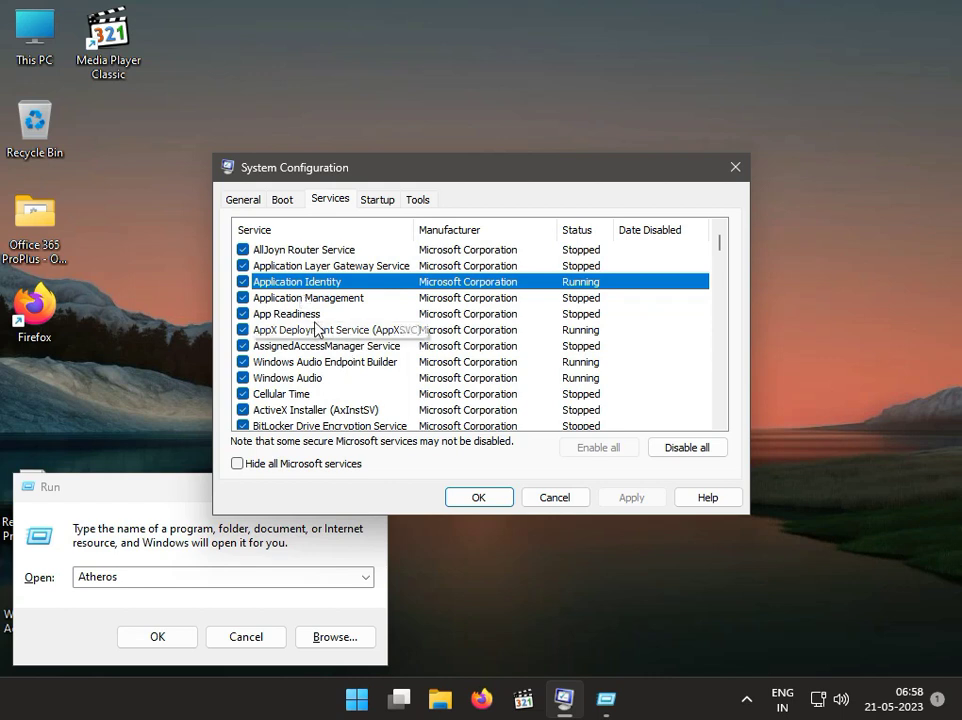
{"action": "scroll", "coordinate": [297, 318], "scroll_direction": "down", "scroll_amount": 1}
{"action": "scroll", "coordinate": [297, 318], "scroll_direction": "down", "scroll_amount": 3}
{"action": "scroll", "coordinate": [297, 318], "scroll_direction": "down", "scroll_amount": 10}
{"action": "scroll", "coordinate": [297, 318], "scroll_direction": "down", "scroll_amount": 6}
{"action": "scroll", "coordinate": [297, 318], "scroll_direction": "up", "scroll_amount": 3}
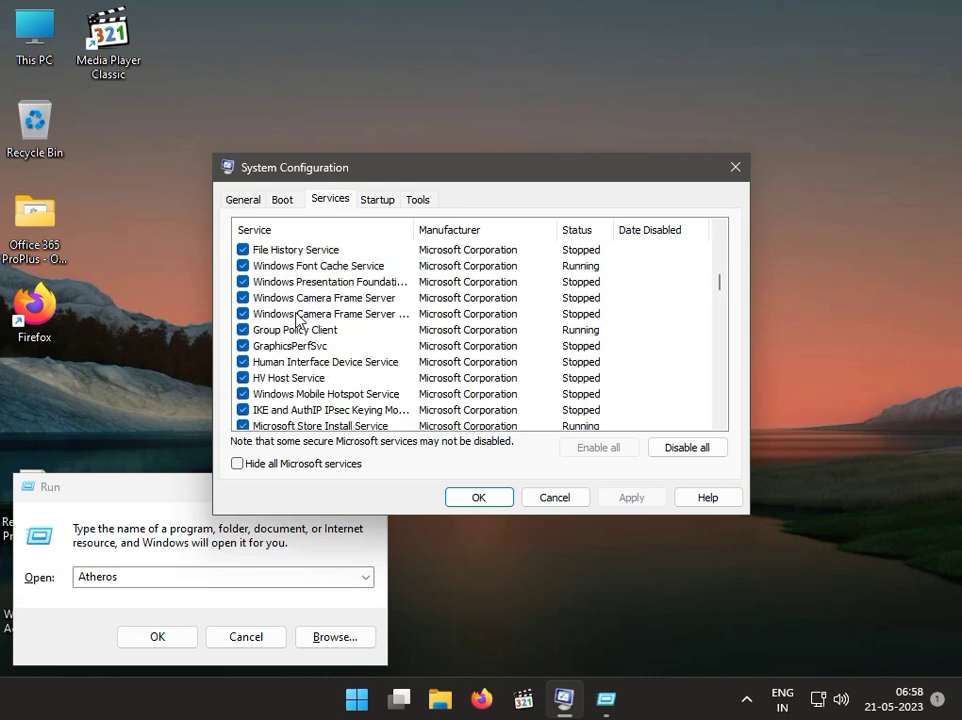
{"action": "scroll", "coordinate": [297, 318], "scroll_direction": "up", "scroll_amount": 2}
{"action": "scroll", "coordinate": [297, 318], "scroll_direction": "down", "scroll_amount": 8}
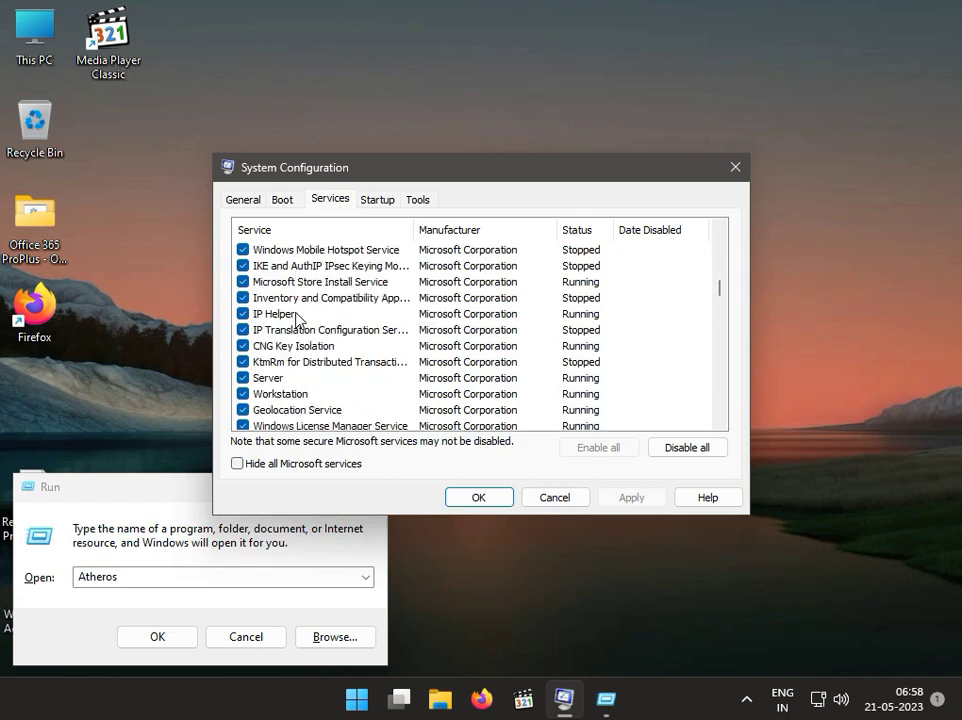
{"action": "scroll", "coordinate": [297, 318], "scroll_direction": "down", "scroll_amount": 15}
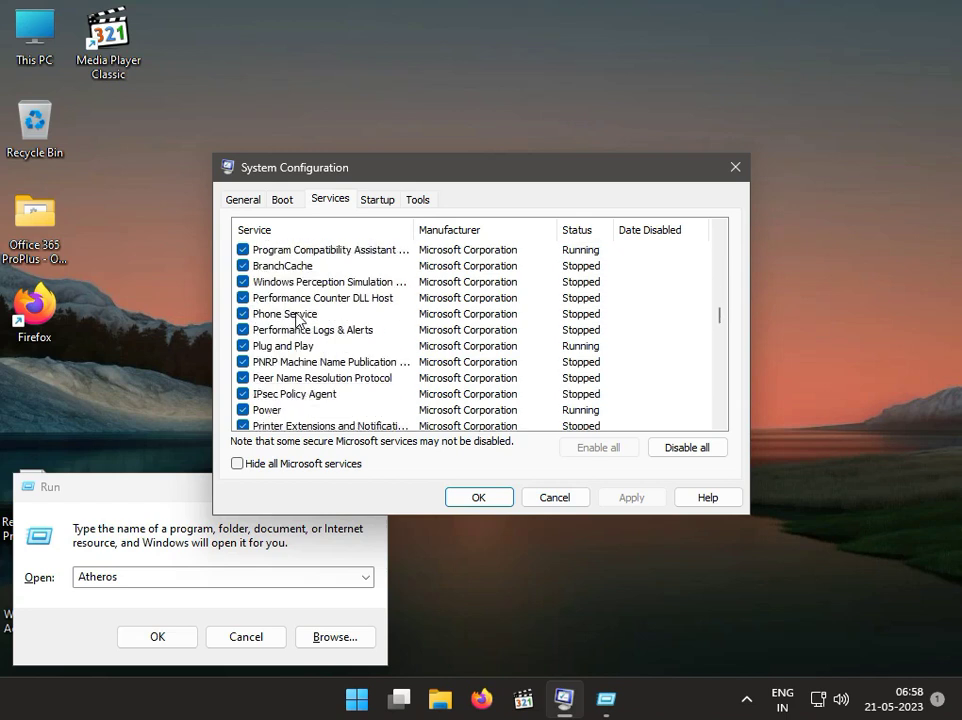
{"action": "scroll", "coordinate": [297, 318], "scroll_direction": "down", "scroll_amount": 15}
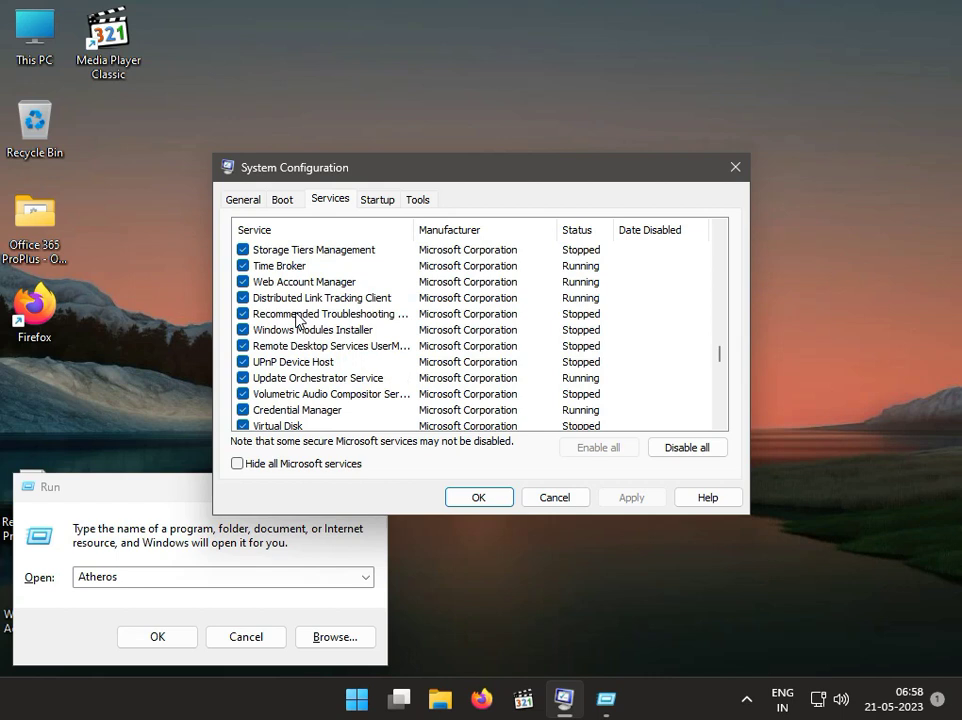
{"action": "scroll", "coordinate": [297, 318], "scroll_direction": "down", "scroll_amount": 4}
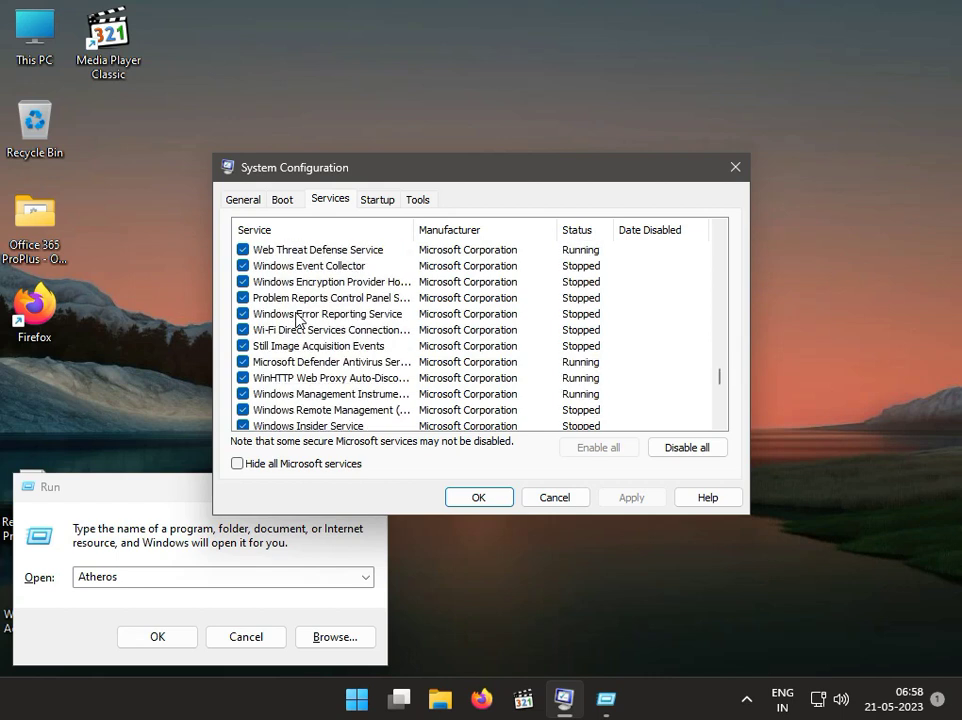
{"action": "scroll", "coordinate": [297, 318], "scroll_direction": "down", "scroll_amount": 9}
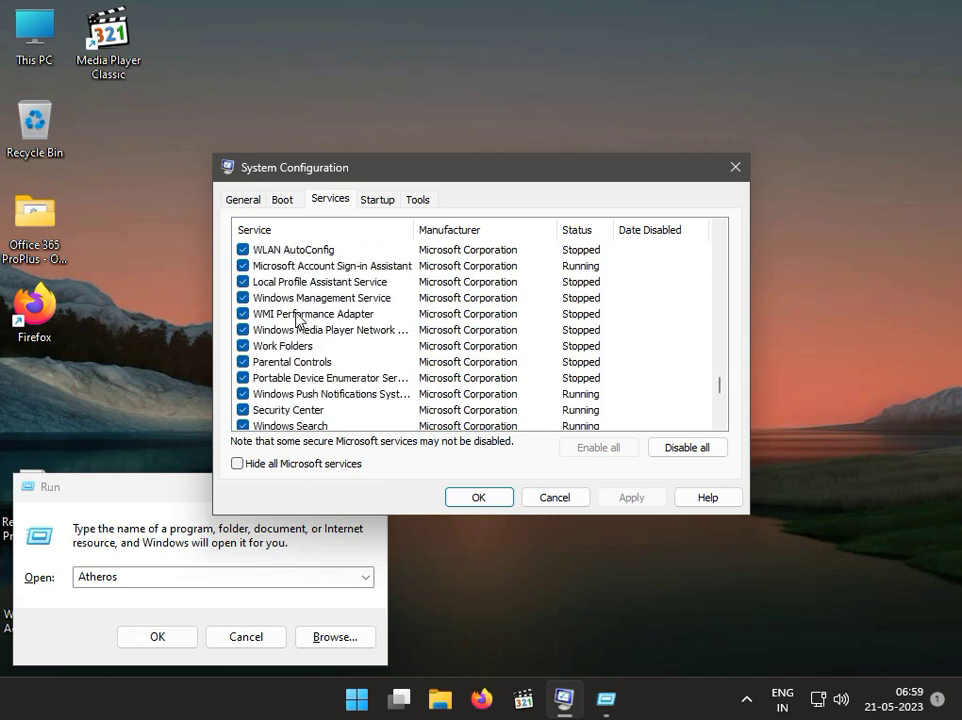
{"action": "scroll", "coordinate": [297, 318], "scroll_direction": "down", "scroll_amount": 5}
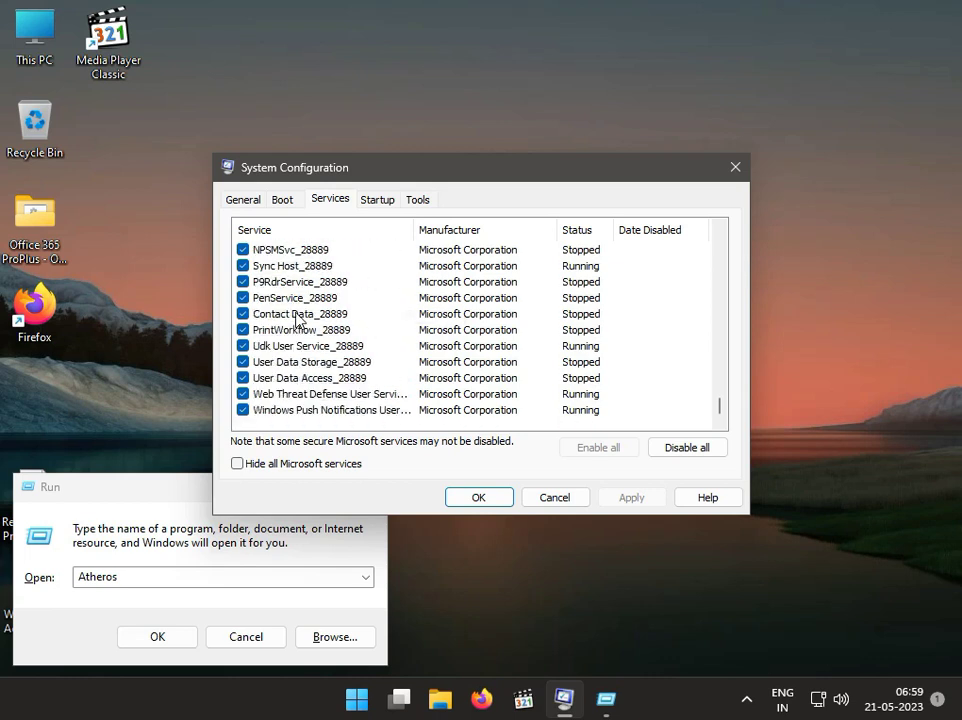
{"action": "scroll", "coordinate": [297, 318], "scroll_direction": "up", "scroll_amount": 12}
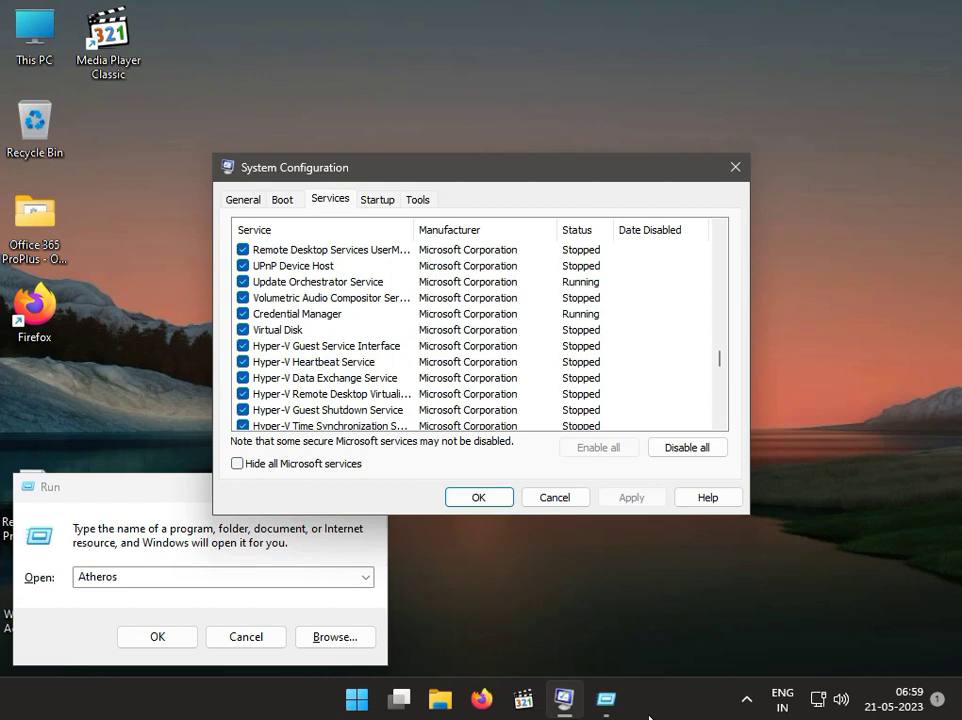
Disable and re-enable the Virtual Disk service, apply the service configuration, and close the remaining dialogs without restarting
{"action": "left_click", "coordinate": [243, 330]}
{"action": "left_click", "coordinate": [243, 330]}
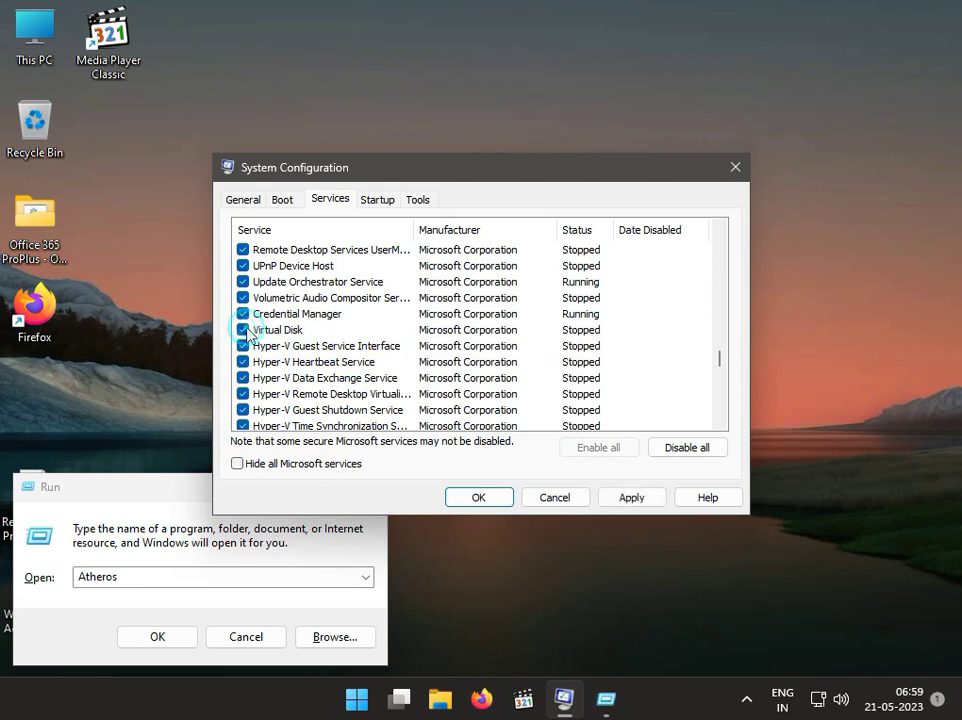
{"action": "left_click", "coordinate": [631, 497]}
{"action": "left_click", "coordinate": [478, 498]}
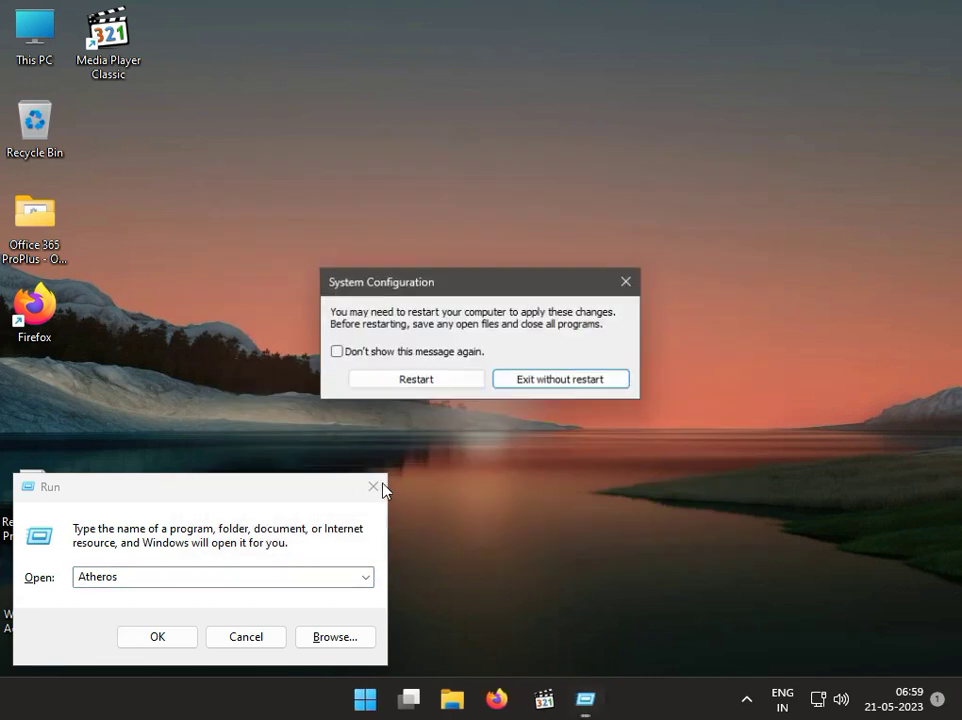
{"action": "left_click", "coordinate": [373, 488]}
{"action": "left_click", "coordinate": [634, 285]}
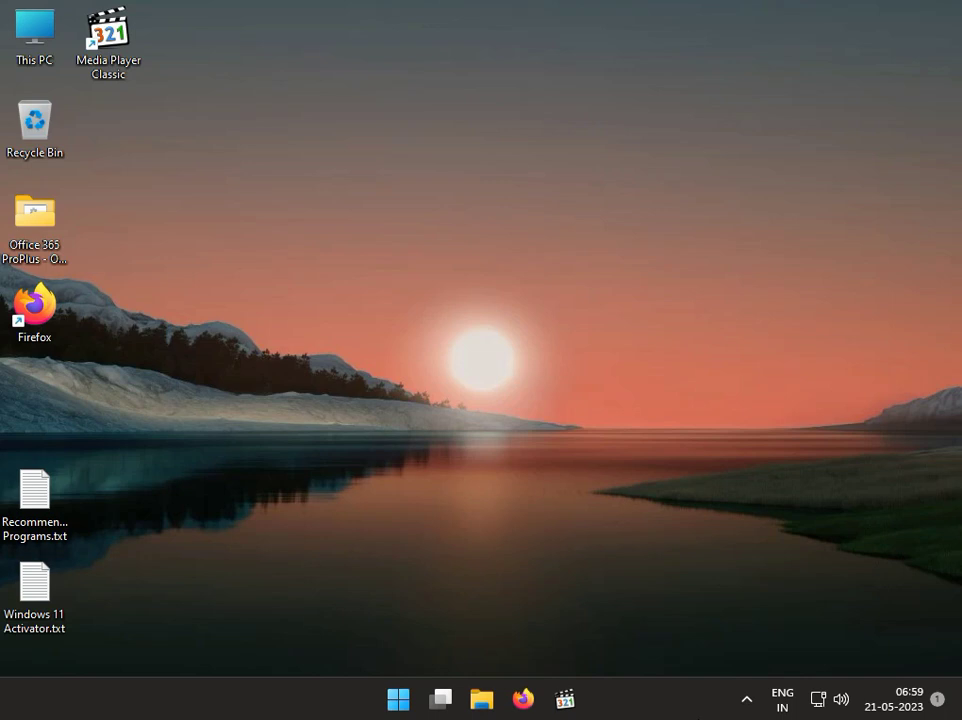
Open Programs and Features from Control Panel and display the list of installed Windows updates
{"action": "left_click", "coordinate": [398, 700]}
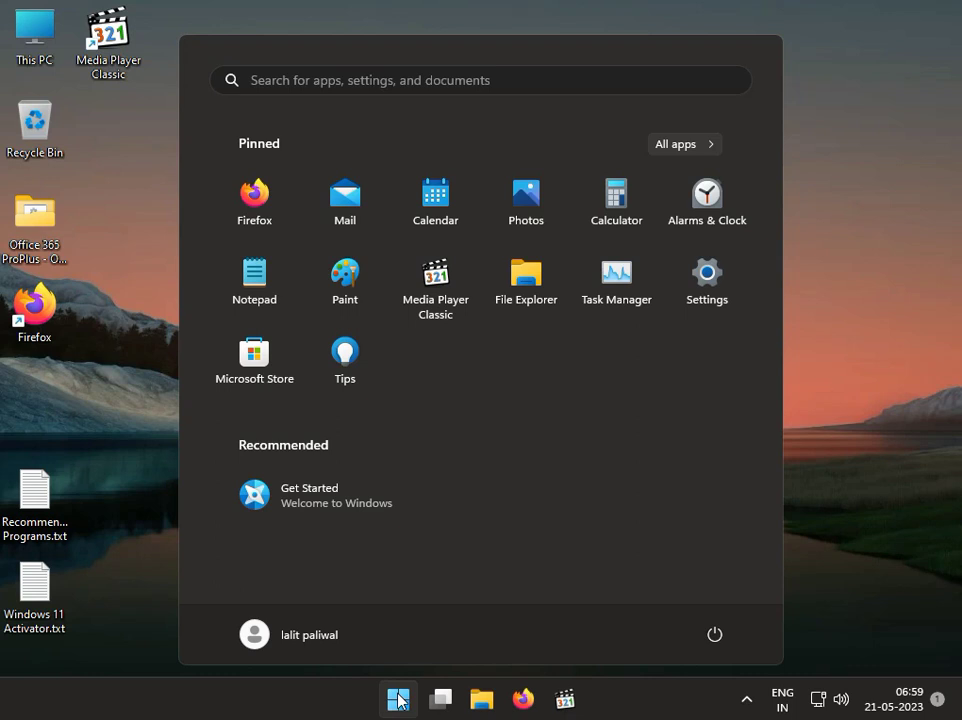
{"action": "type", "text": "cont"}
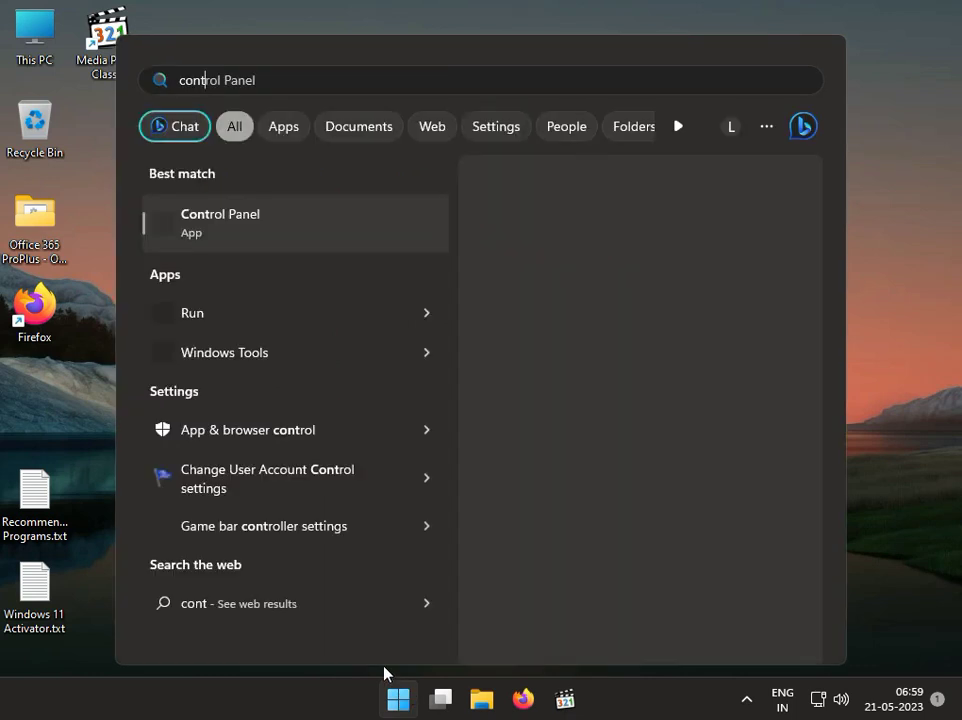
{"action": "left_click", "coordinate": [208, 217]}
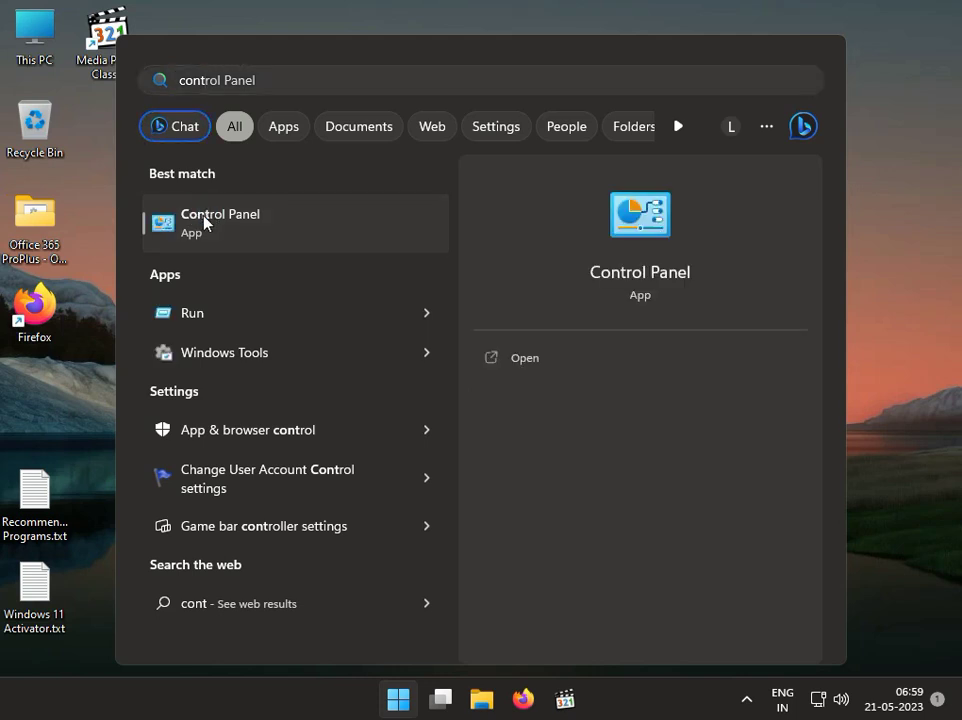
{"action": "left_click", "coordinate": [208, 217]}
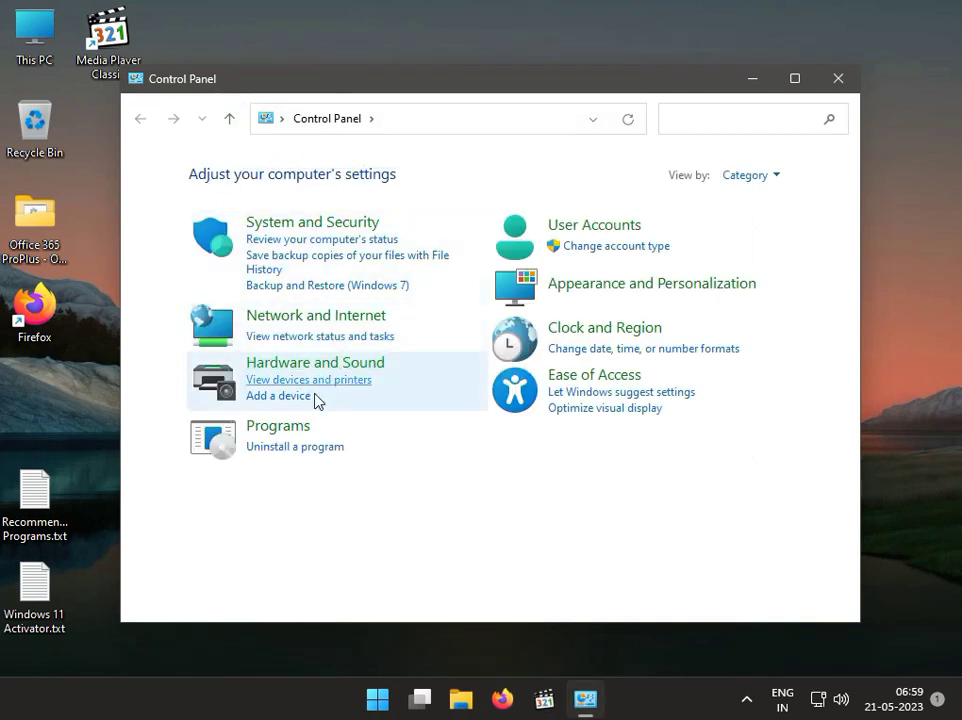
{"action": "left_click", "coordinate": [320, 447]}
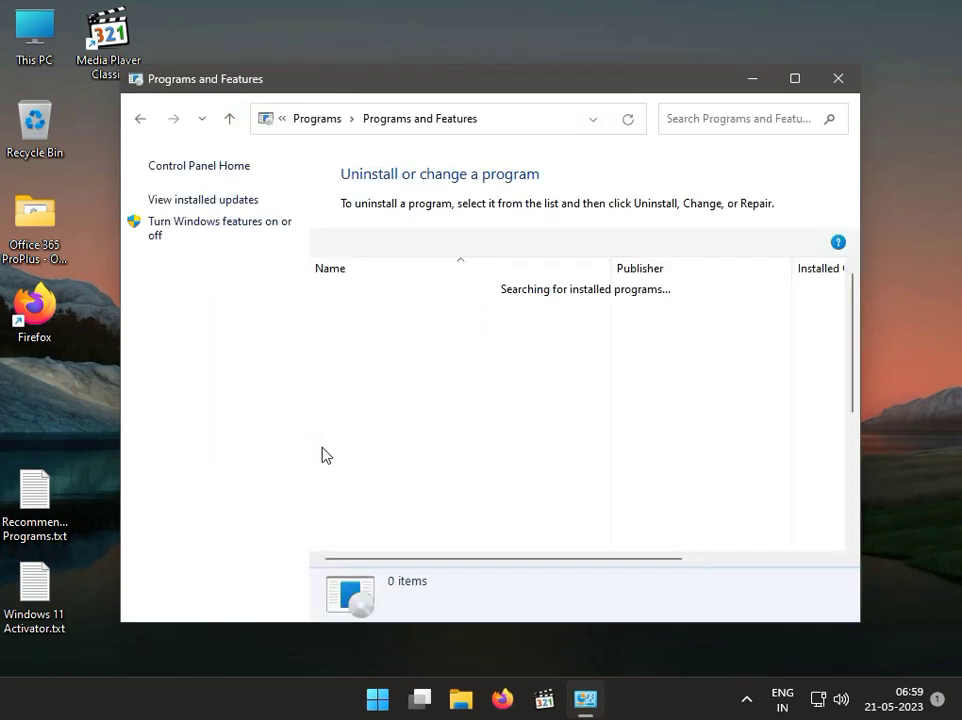
{"action": "left_click", "coordinate": [230, 200]}
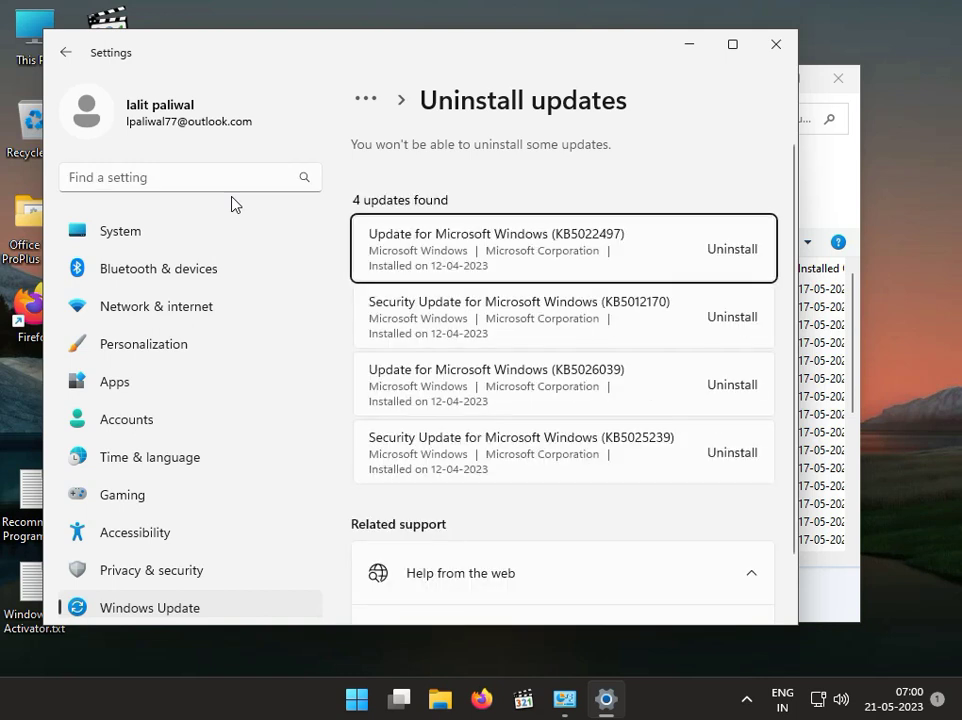
Bring up the uninstall confirmation for update KB5022497, dismiss it without uninstalling, and close the open windows
{"action": "left_click", "coordinate": [681, 251]}
{"action": "left_click", "coordinate": [722, 248]}
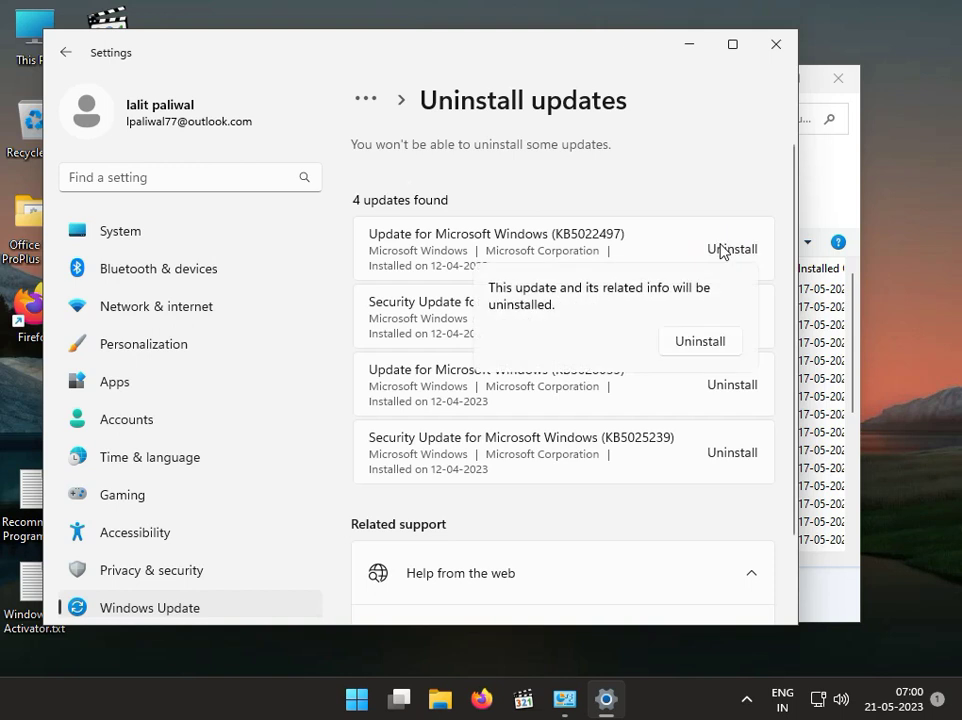
{"action": "left_click", "coordinate": [691, 183]}
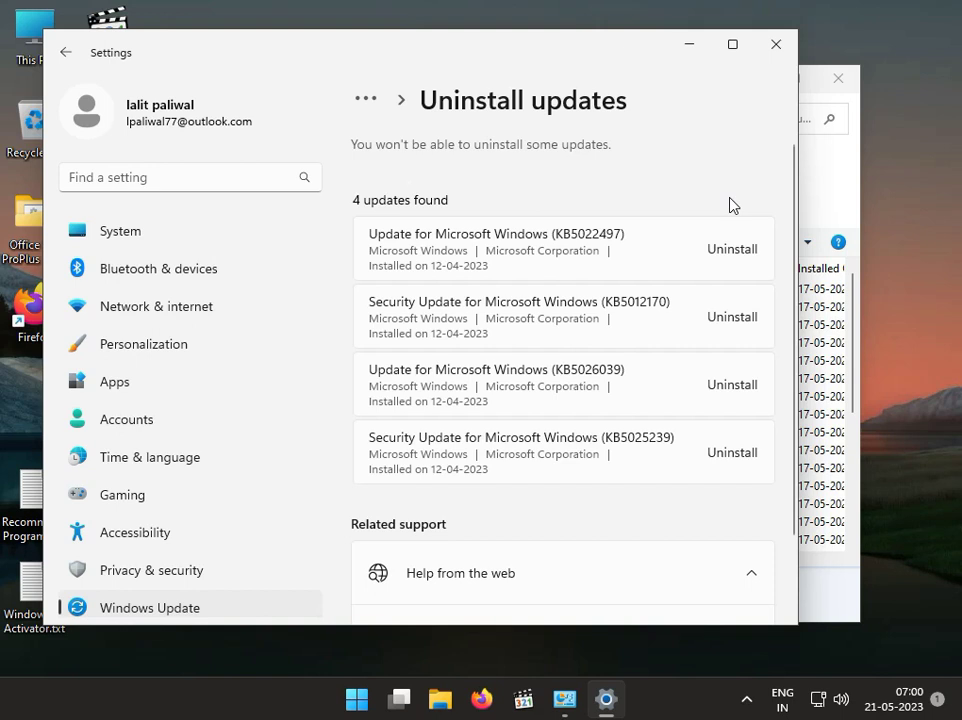
{"action": "left_click", "coordinate": [757, 58]}
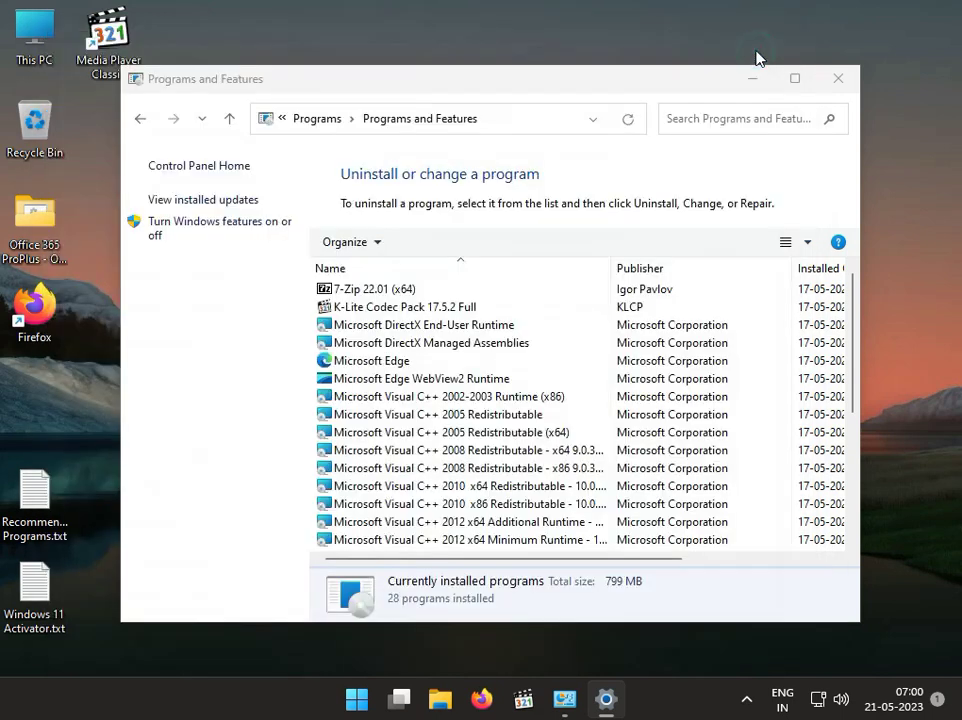
{"action": "left_click", "coordinate": [827, 82]}
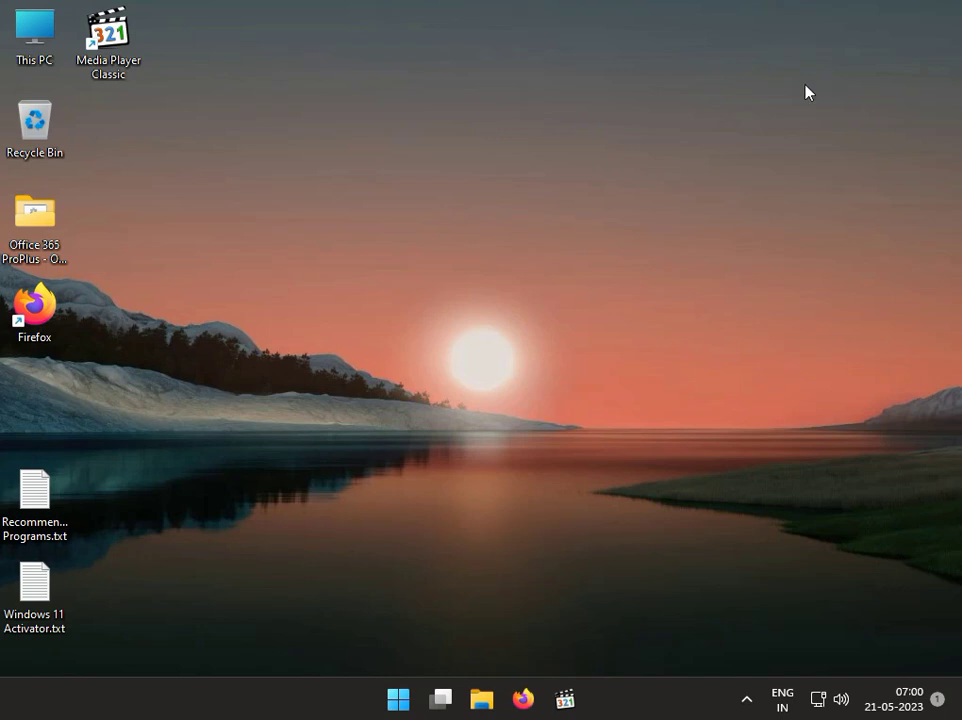
Open the Installed apps list in the Apps section of Windows Settings
{"action": "left_click", "coordinate": [398, 702]}
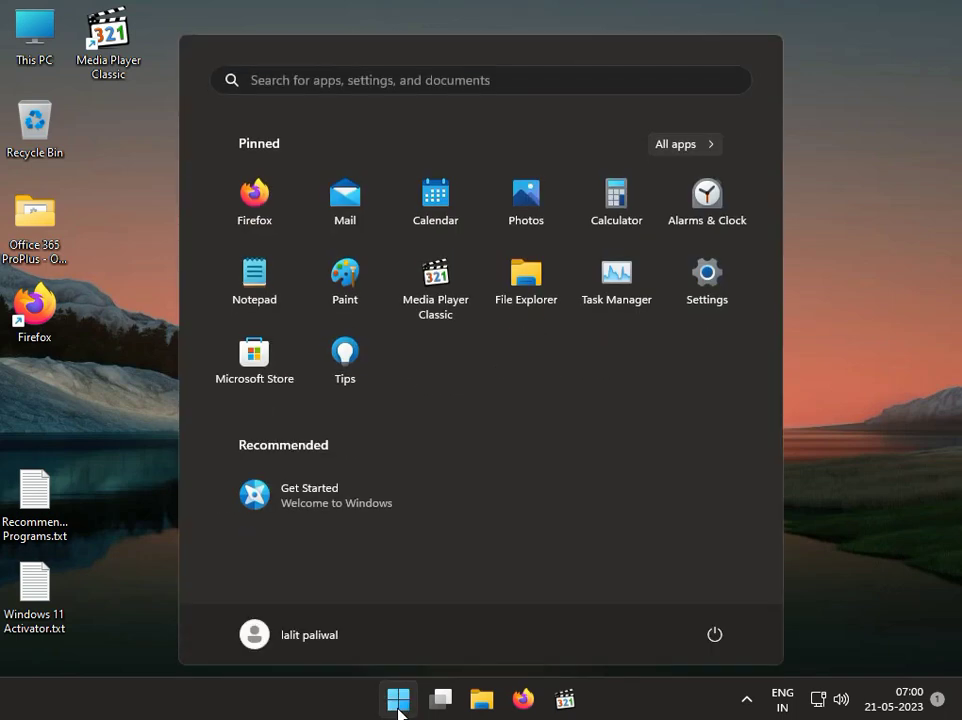
{"action": "left_click", "coordinate": [700, 277]}
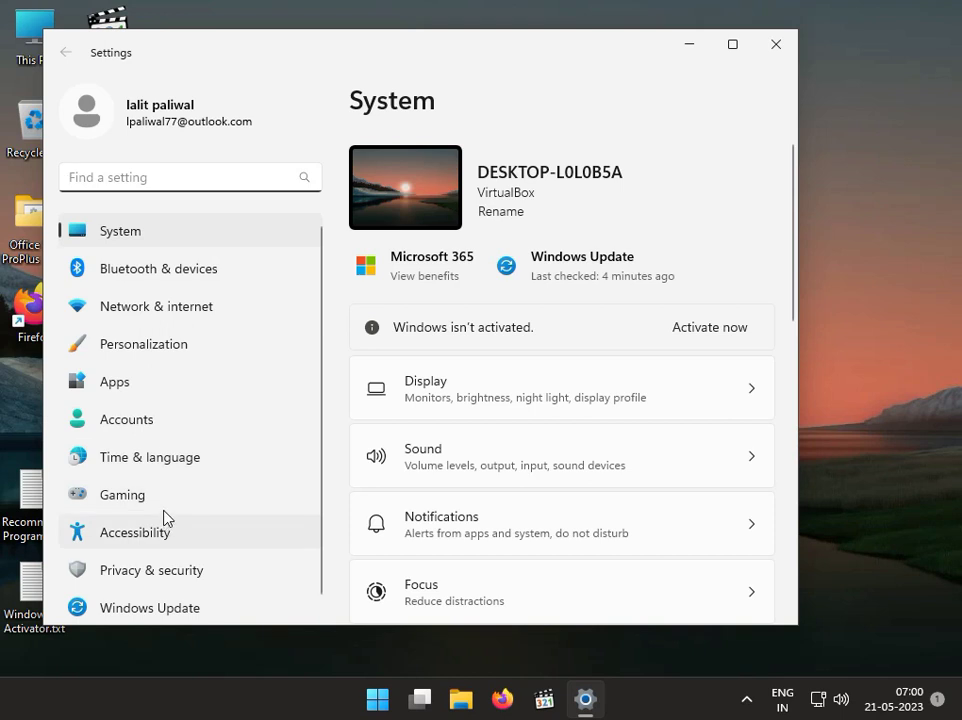
{"action": "left_click", "coordinate": [178, 387]}
{"action": "left_click", "coordinate": [545, 190]}
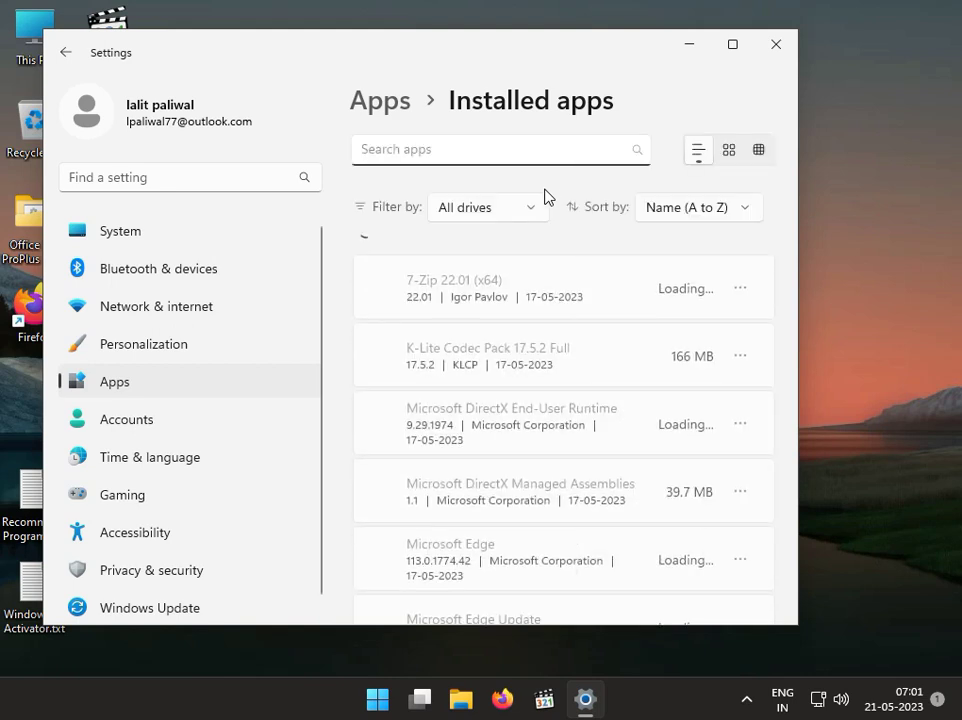
Note the program name 3DP net in the Run dialog without running it, and close Settings
{"action": "key", "text": "super+r"}
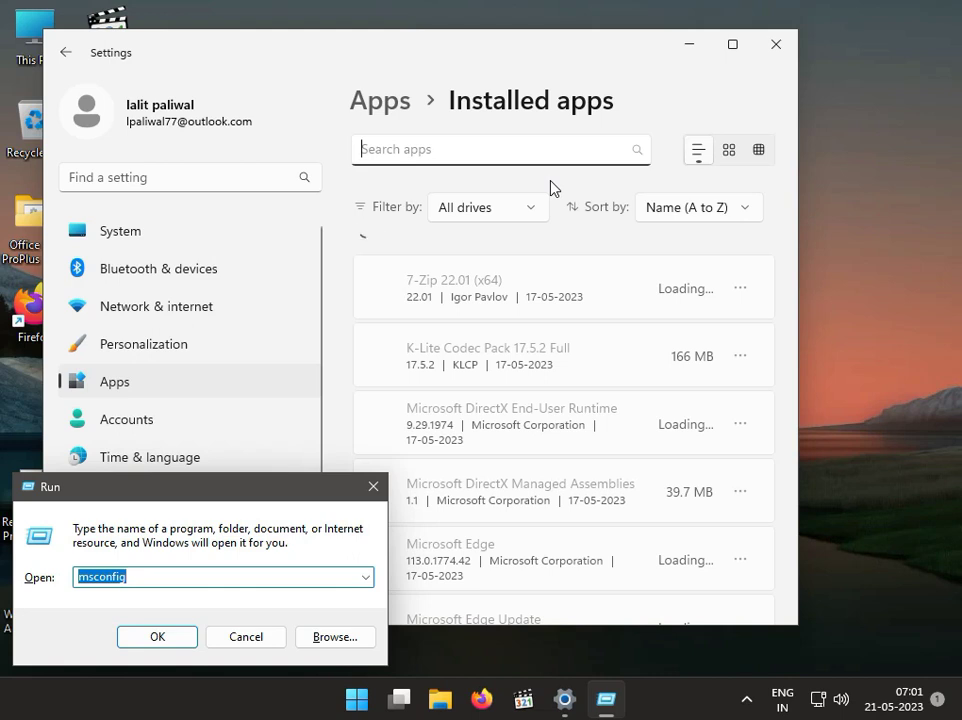
{"action": "type", "text": "DP net"}
{"action": "key", "text": "Left"}
{"action": "key", "text": "Left"}
{"action": "key", "text": "Left"}
{"action": "key", "text": "Left"}
{"action": "key", "text": "Left"}
{"action": "key", "text": "Left"}
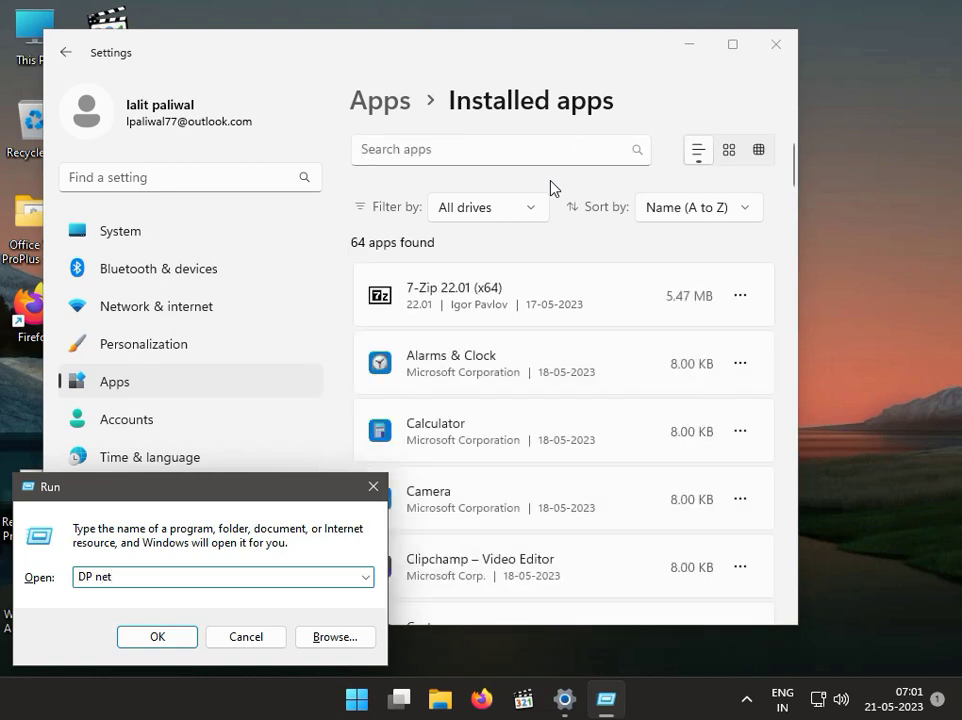
{"action": "type", "text": "3"}
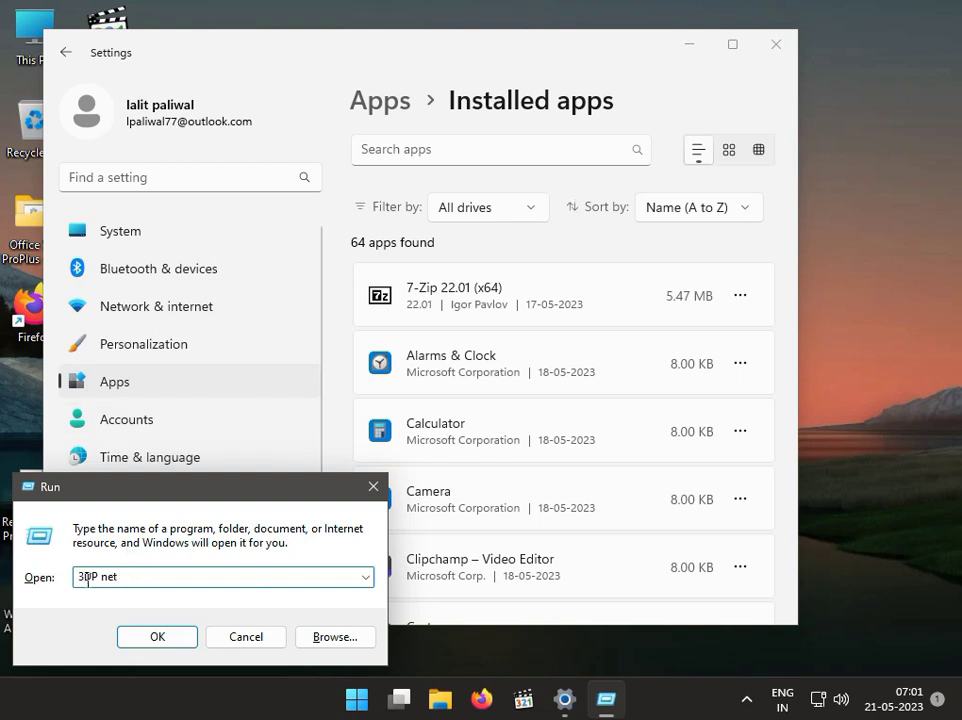
{"action": "left_click", "coordinate": [262, 637]}
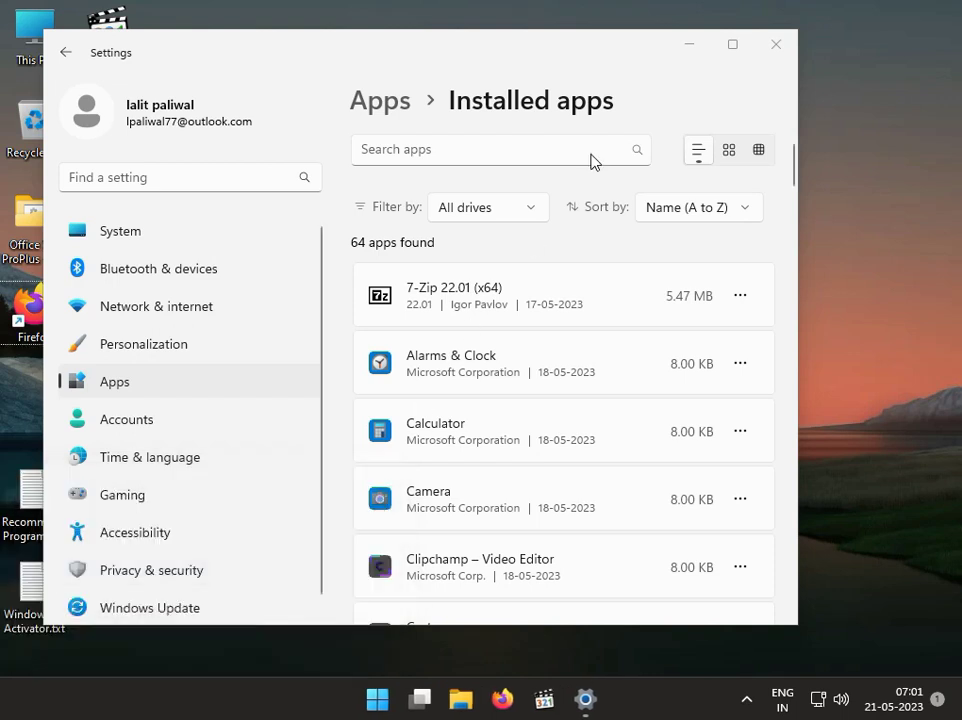
{"action": "left_click", "coordinate": [775, 42]}
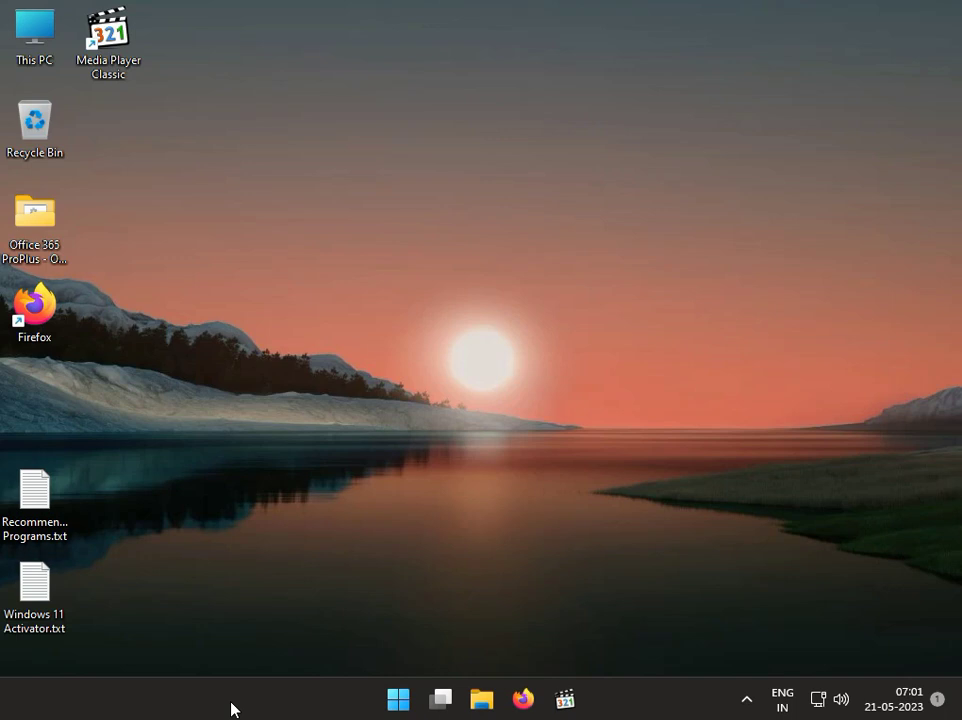
Review the available updates and further options on the Windows Update page of Settings, and close Settings
{"action": "left_click", "coordinate": [405, 709]}
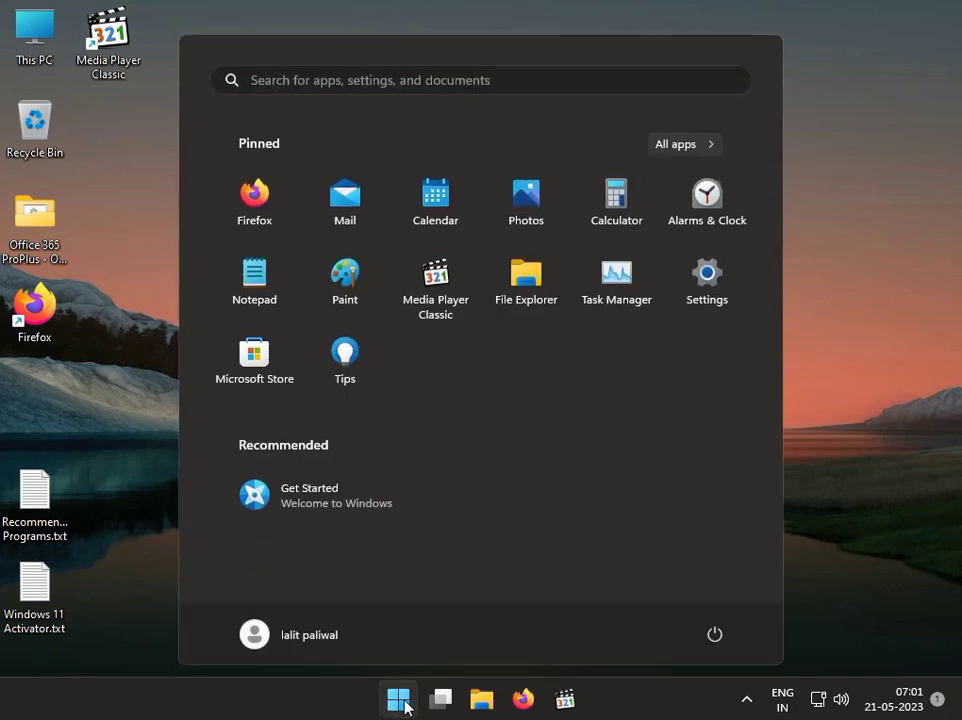
{"action": "left_click", "coordinate": [705, 276]}
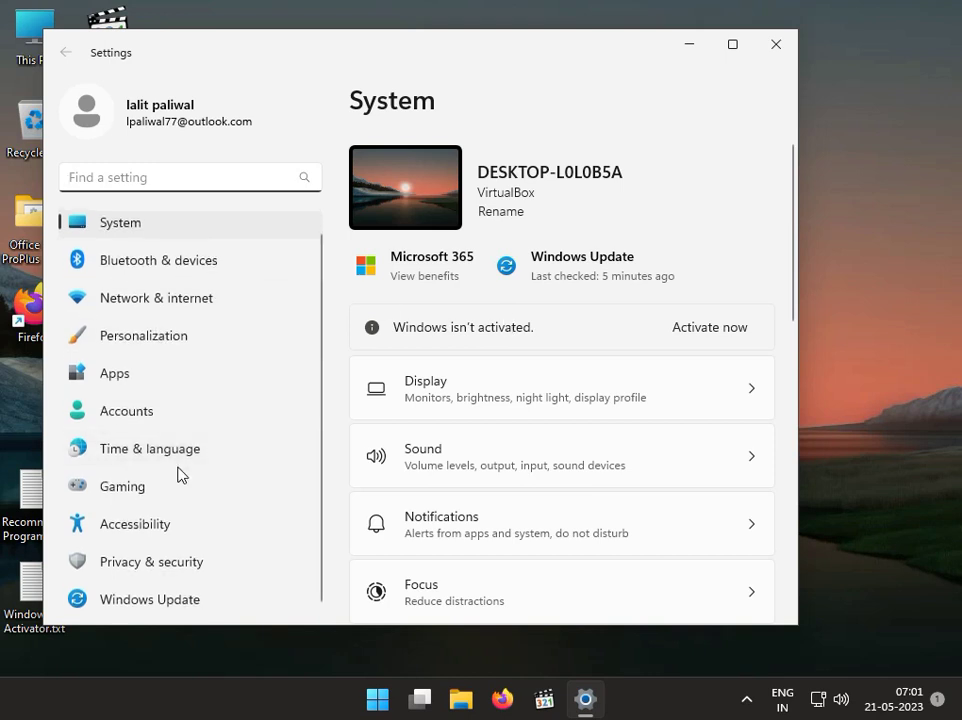
{"action": "left_click", "coordinate": [195, 604]}
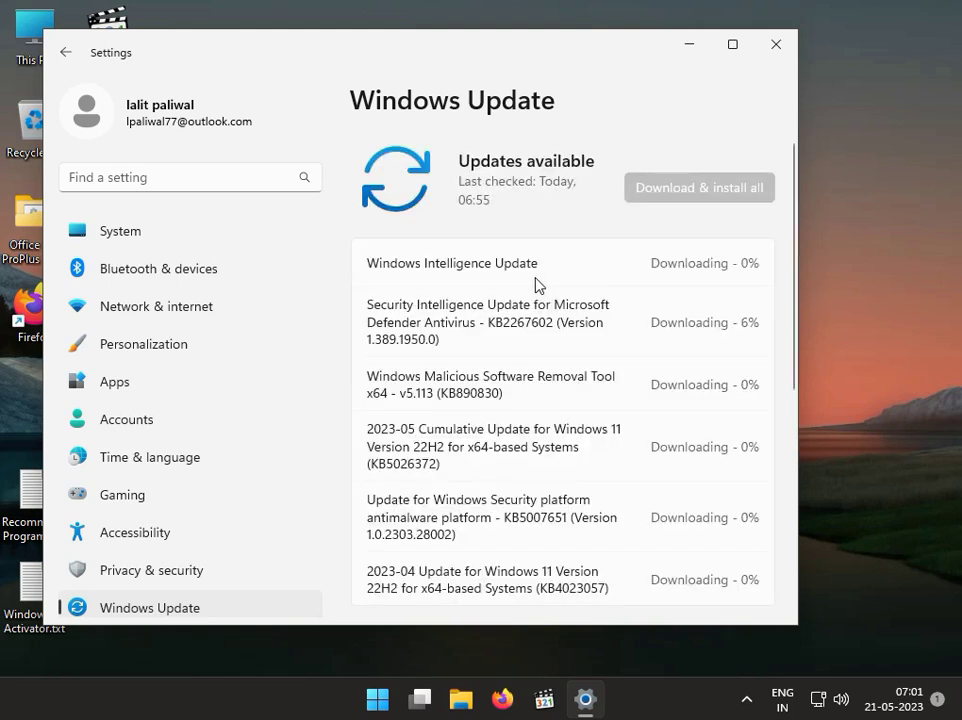
{"action": "scroll", "coordinate": [575, 298], "scroll_direction": "down", "scroll_amount": 4}
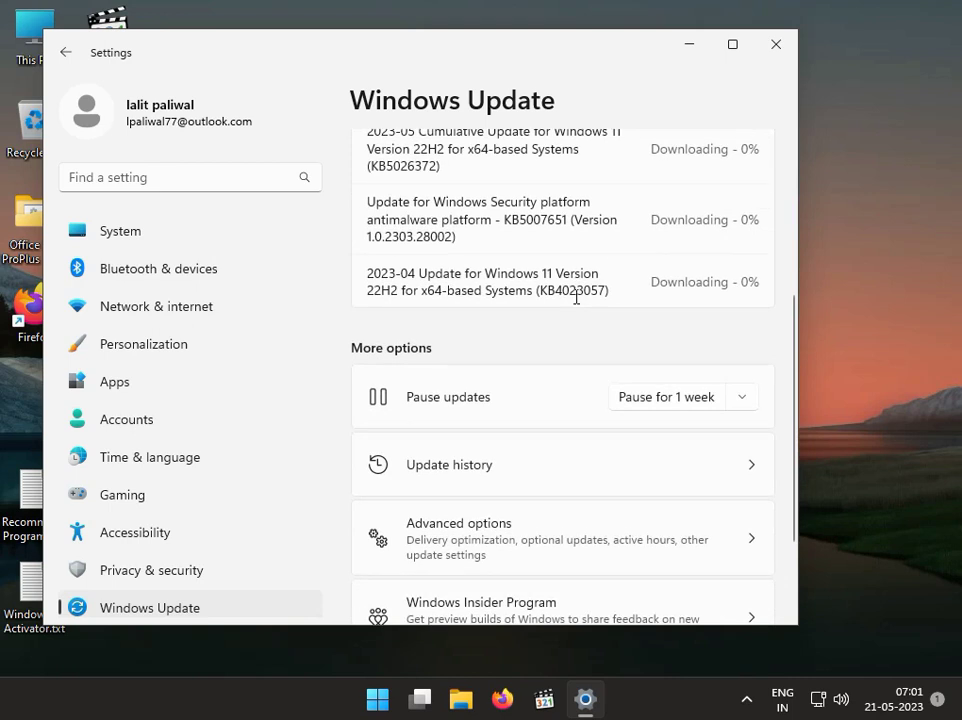
{"action": "scroll", "coordinate": [576, 300], "scroll_direction": "up", "scroll_amount": 3}
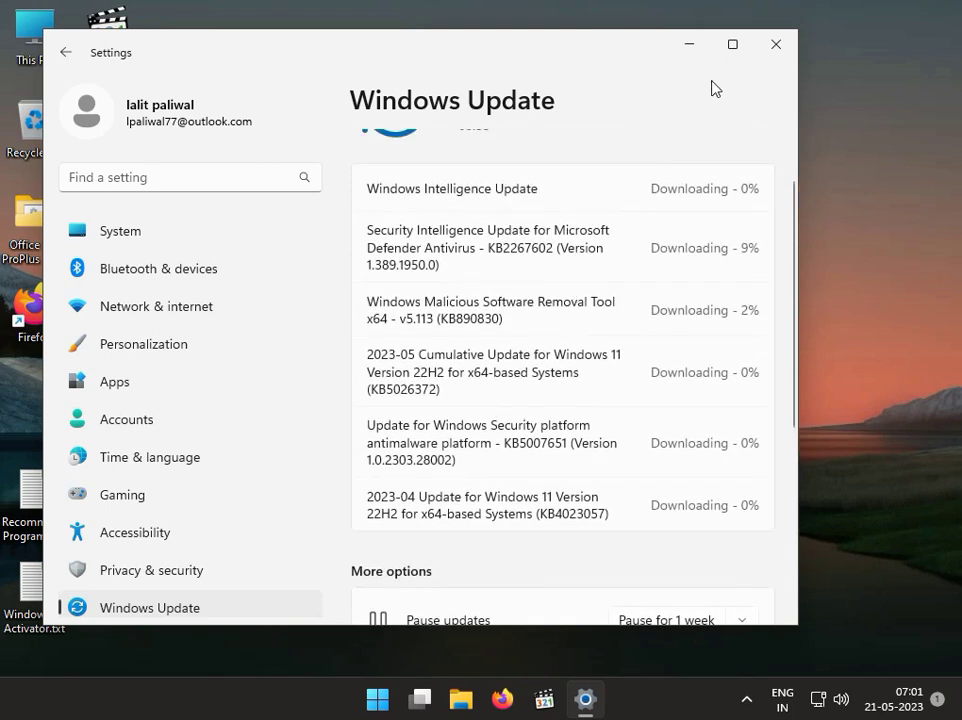
{"action": "left_click", "coordinate": [778, 44]}
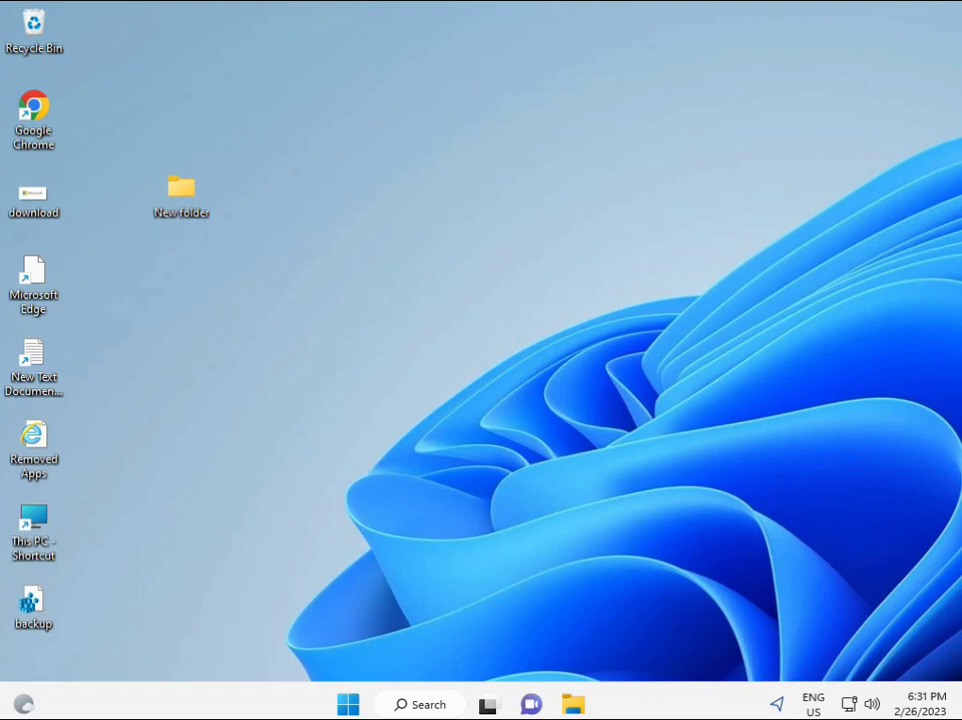
Search for cmd and open Command Prompt with administrator rights, approving the elevation request
{"action": "left_click", "coordinate": [348, 704]}
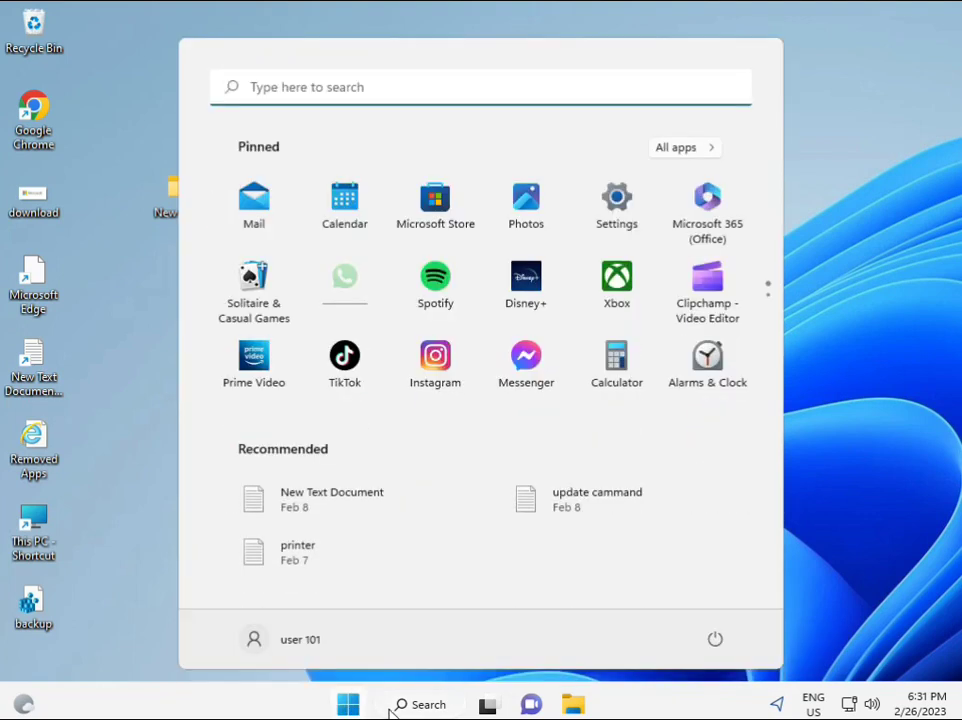
{"action": "type", "text": "cmd"}
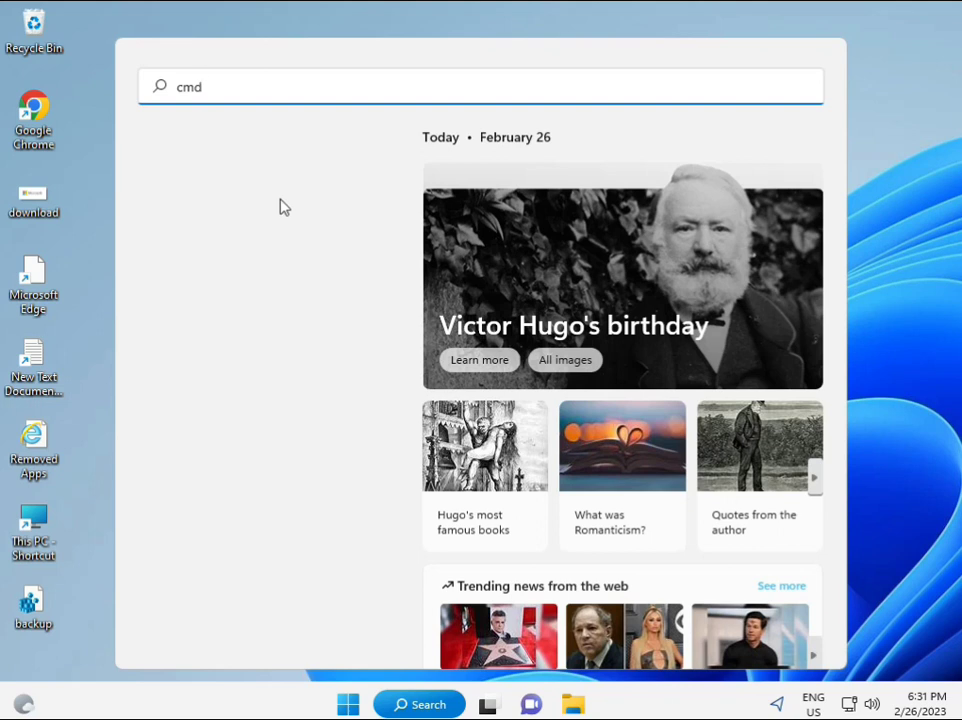
{"action": "left_click", "coordinate": [211, 234]}
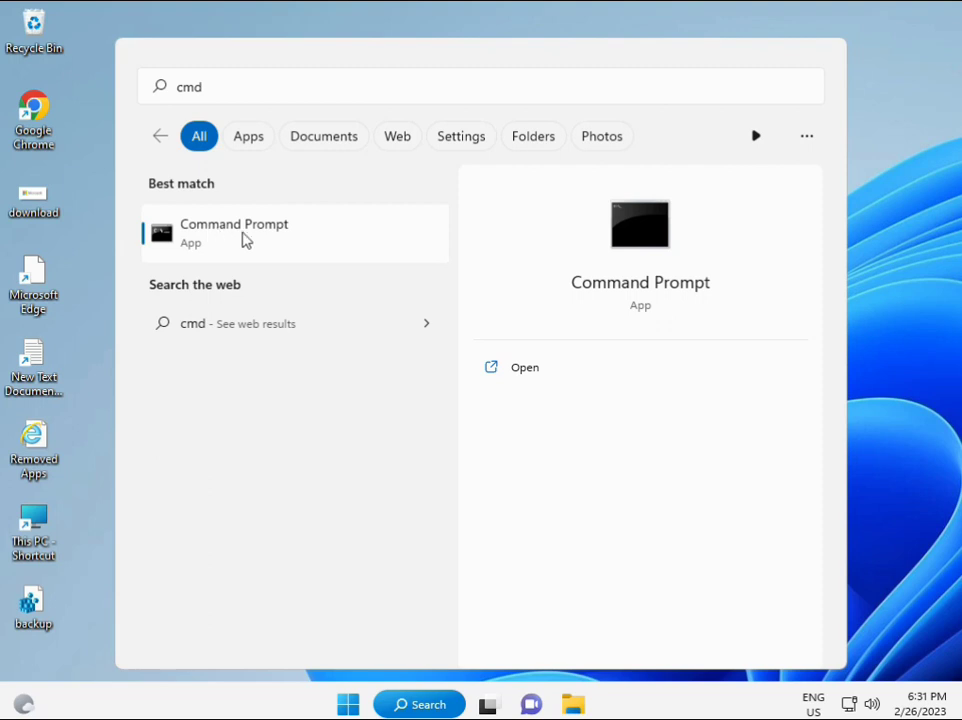
{"action": "right_click", "coordinate": [245, 240]}
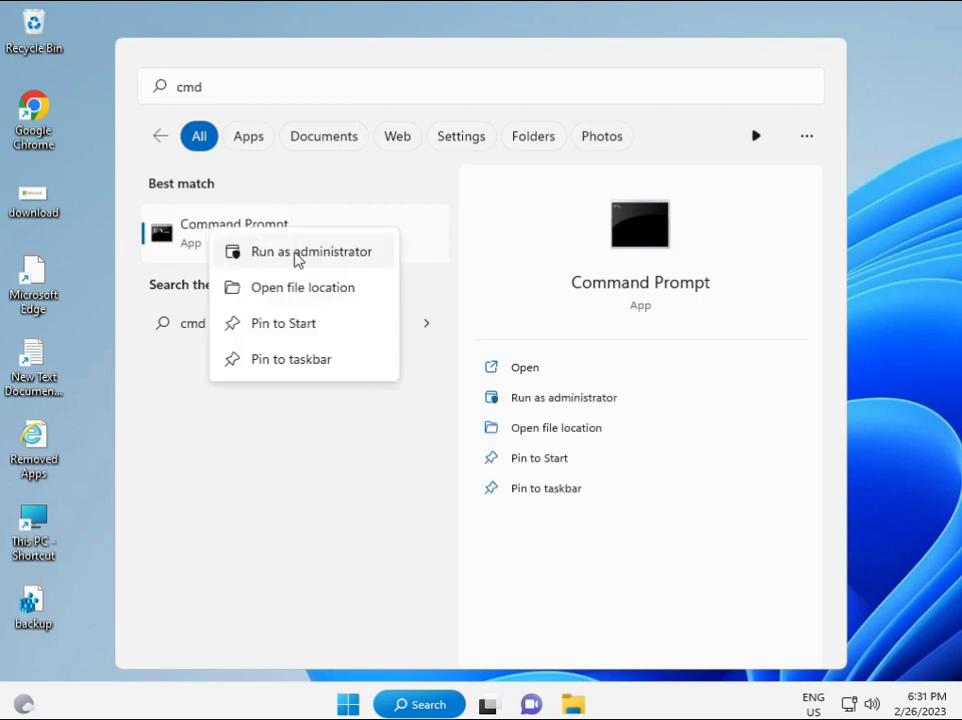
{"action": "key", "text": "Escape"}
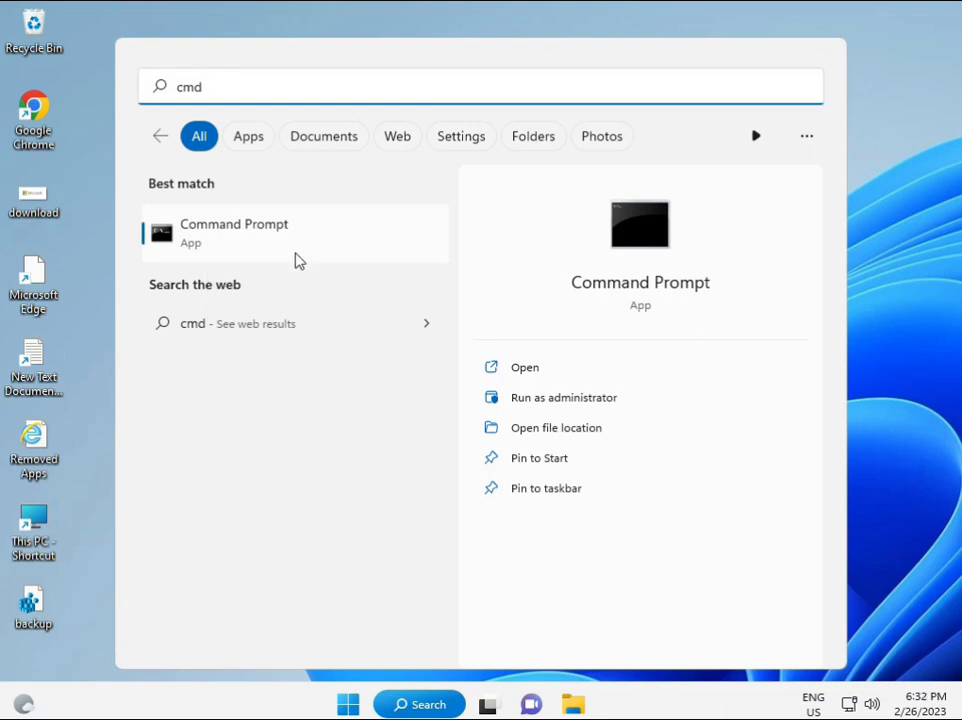
{"action": "key", "text": "ctrl+shift+Return"}
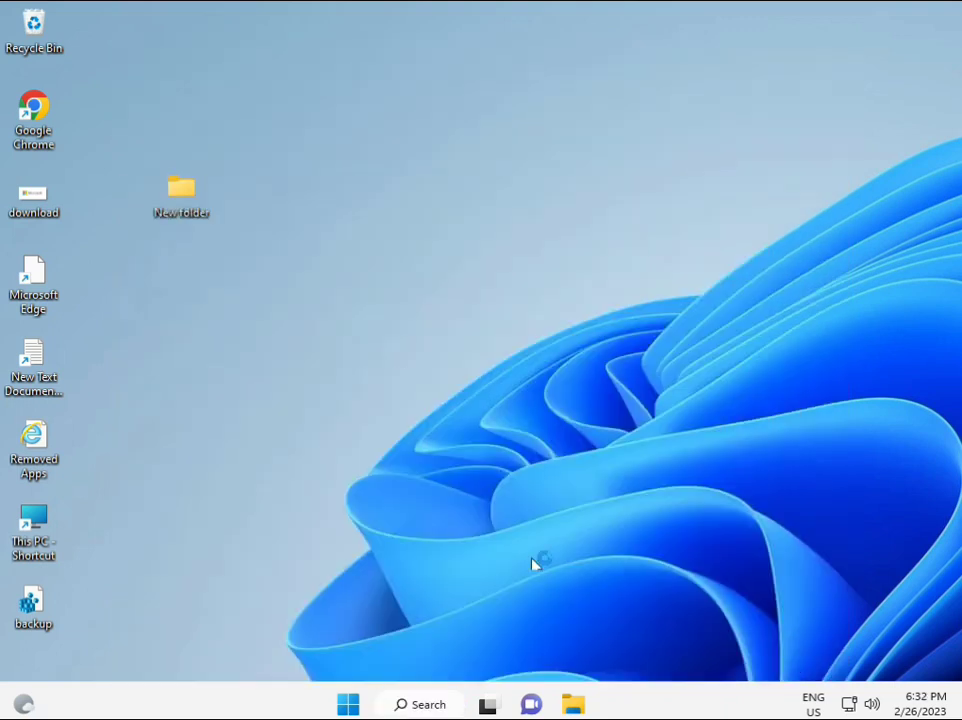
{"action": "left_click", "coordinate": [392, 497]}
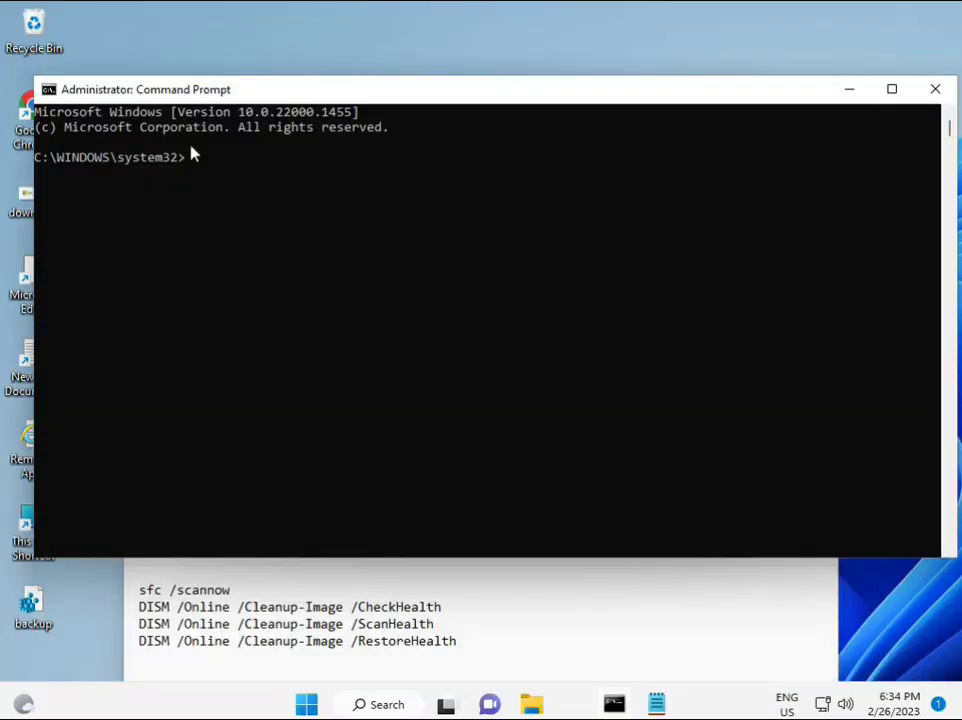
Run a system file scan with sfc /scannow in the administrator Command Prompt
{"action": "left_click", "coordinate": [193, 156]}
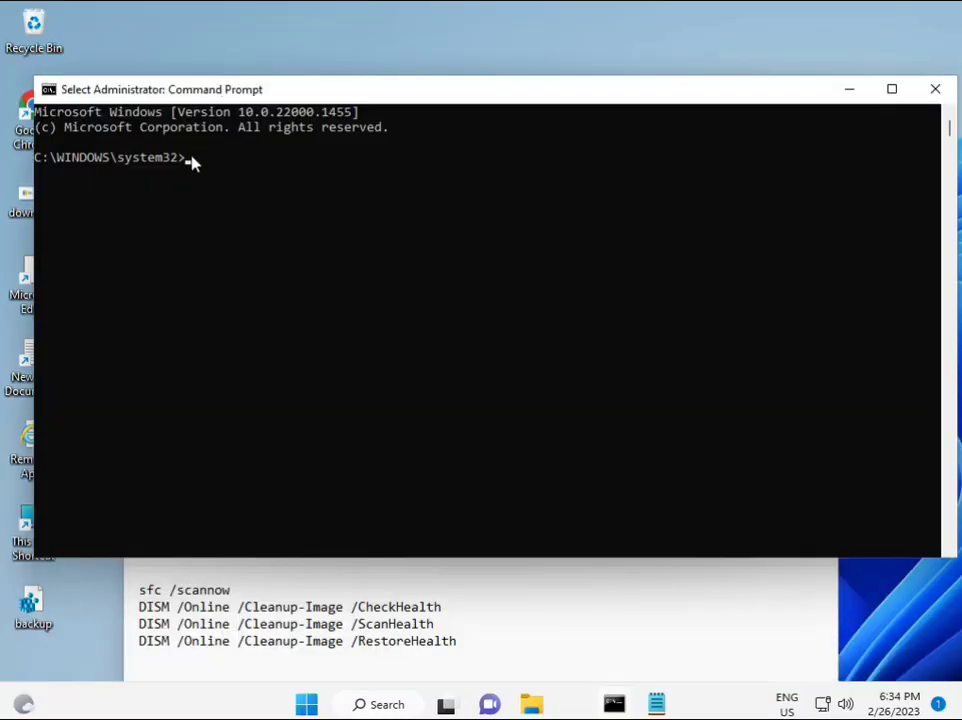
{"action": "type", "text": "sca"}
{"action": "key", "text": "BackSpace"}
{"action": "key", "text": "BackSpace"}
{"action": "key", "text": "BackSpace"}
{"action": "type", "text": "sfc"}
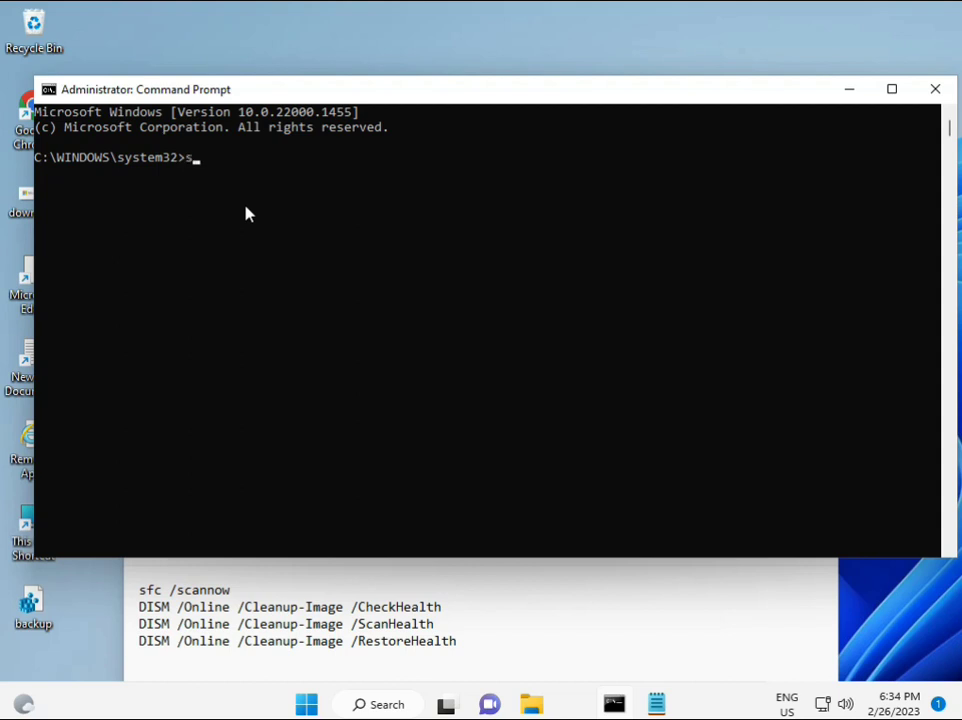
{"action": "type", "text": " /scannow"}
{"action": "key", "text": "Return"}
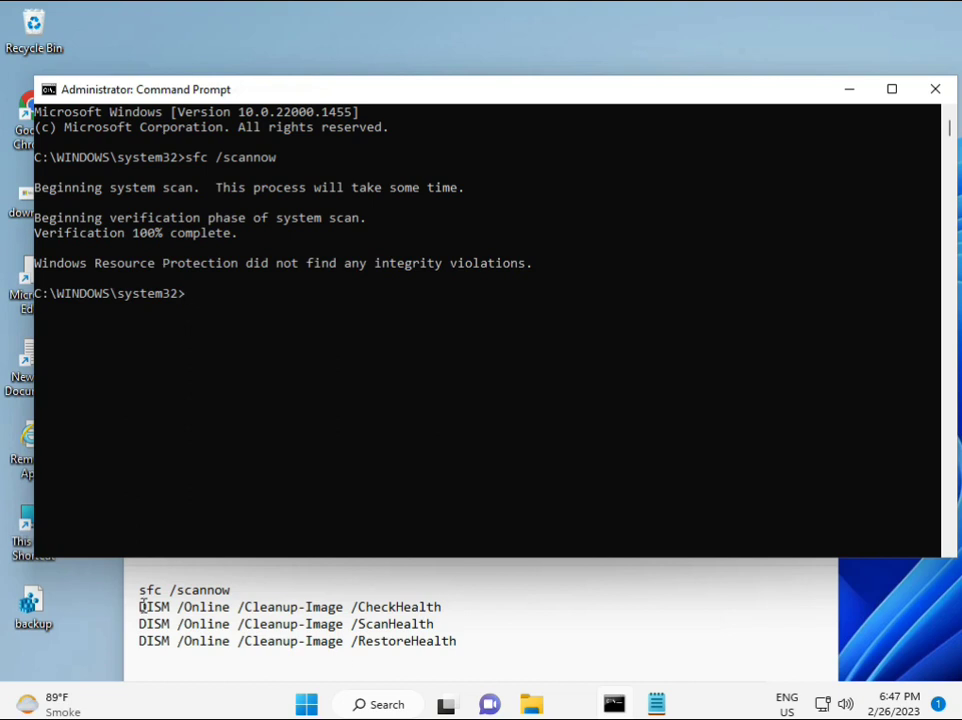
Copy DISM /Online /Cleanup-Image /CheckHealth from the Notepad document and run it in the administrator Command Prompt
{"action": "left_click_drag", "start_coordinate": [142, 605], "coordinate": [451, 608]}
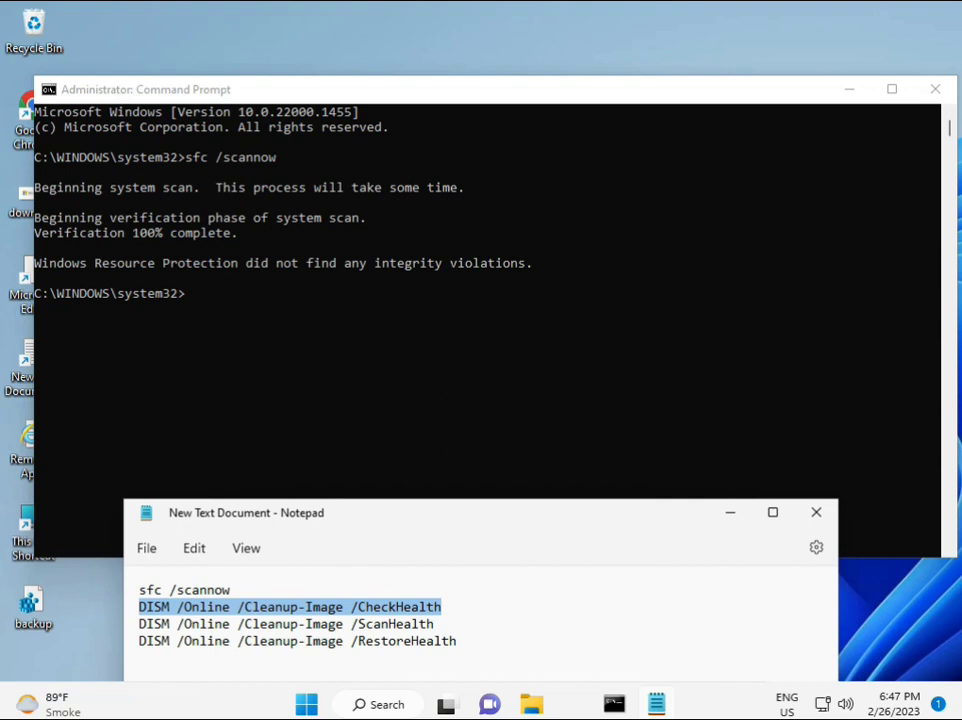
{"action": "right_click", "coordinate": [256, 610]}
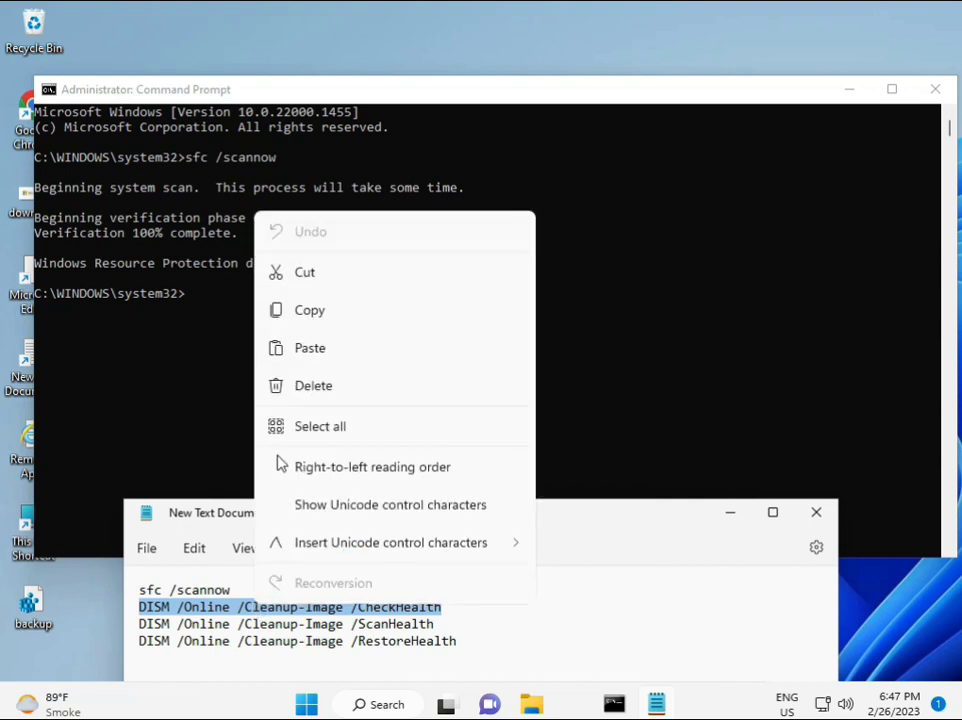
{"action": "left_click", "coordinate": [302, 318]}
{"action": "left_click", "coordinate": [191, 300]}
{"action": "left_click", "coordinate": [188, 296]}
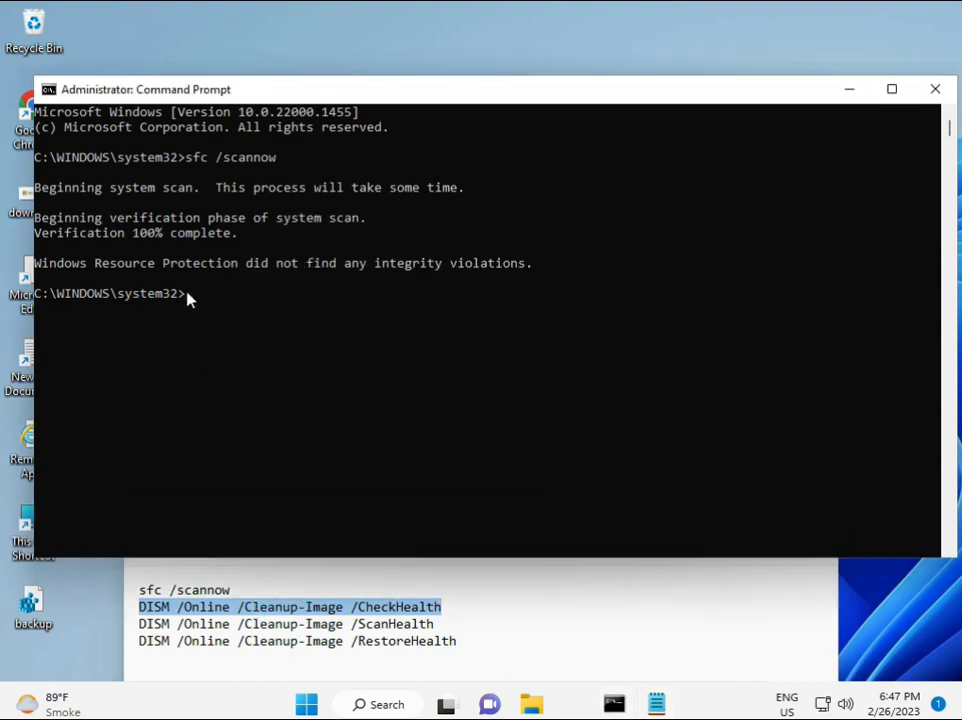
{"action": "right_click", "coordinate": [75, 92]}
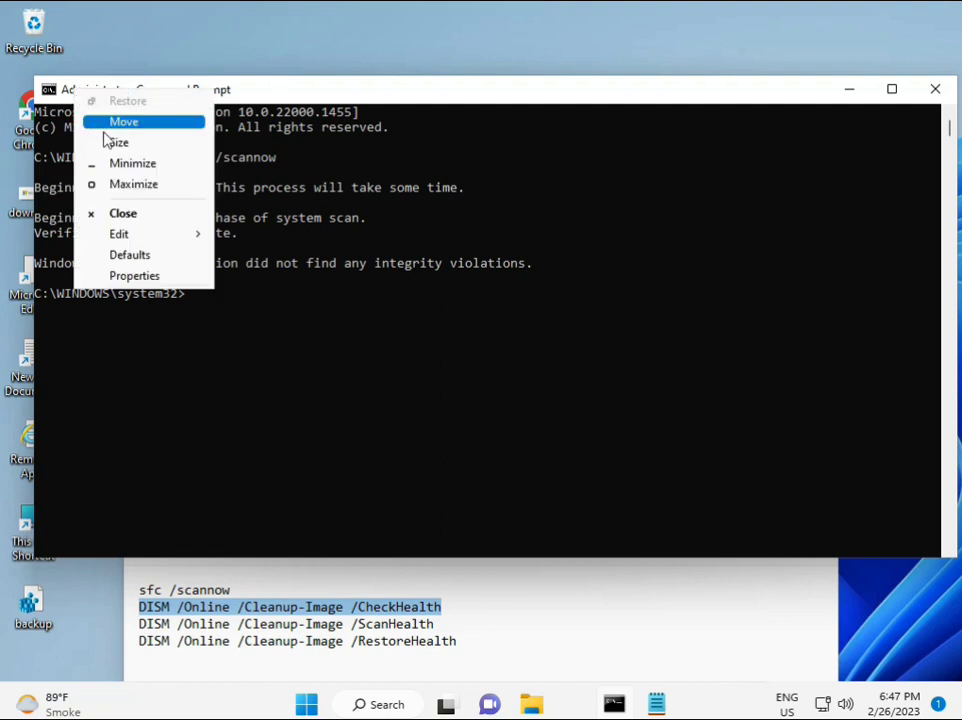
{"action": "mouse_move", "coordinate": [158, 233]}
{"action": "left_click", "coordinate": [253, 277]}
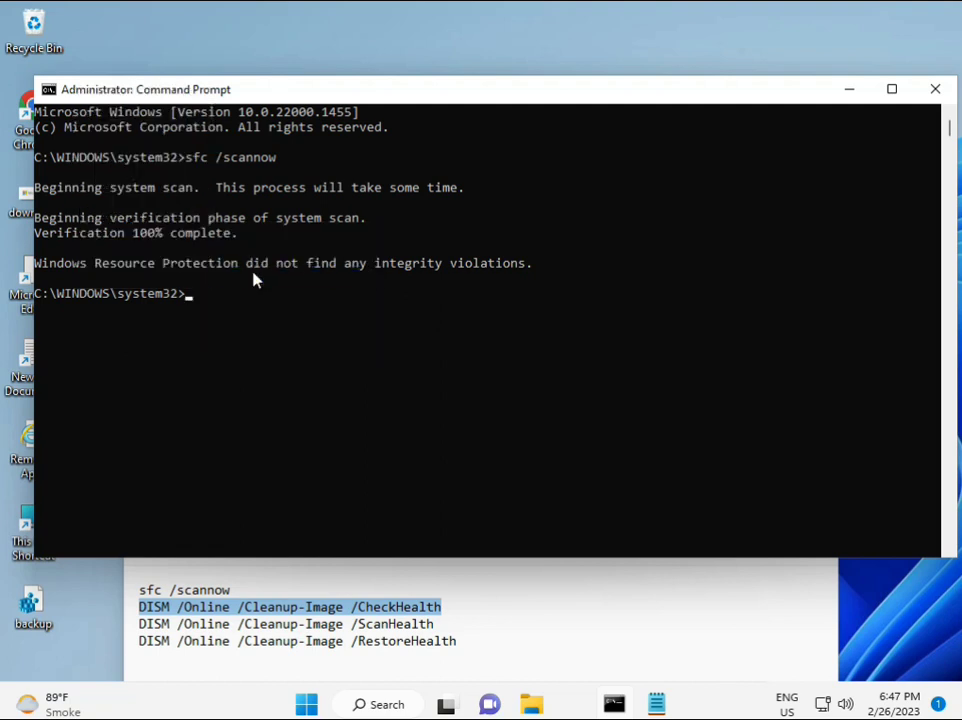
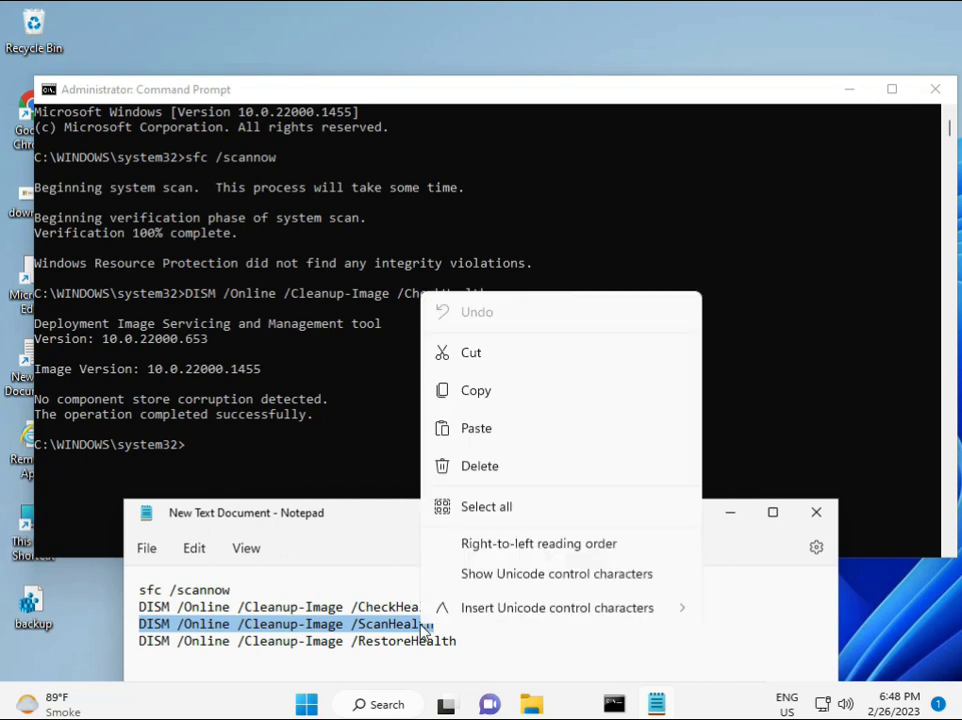
Copy DISM /Online /Cleanup-Image /ScanHealth from Notepad, run it in the administrator Command Prompt, and check its completion message
{"action": "left_click", "coordinate": [467, 345]}
{"action": "left_click", "coordinate": [338, 473]}
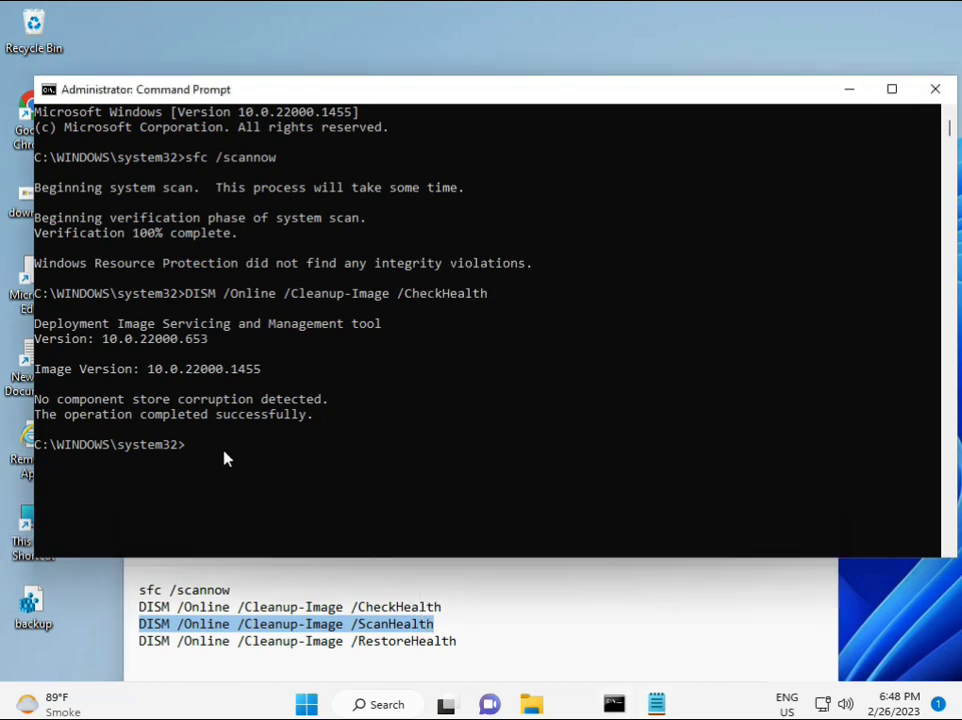
{"action": "left_click", "coordinate": [193, 454]}
{"action": "right_click", "coordinate": [193, 454]}
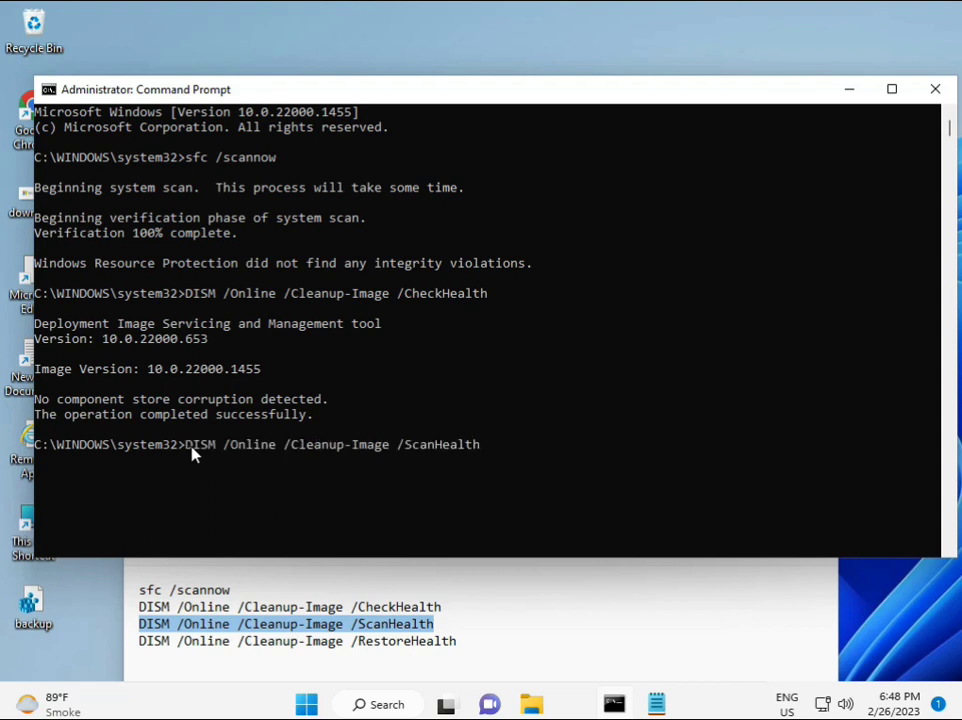
{"action": "key", "text": "Return"}
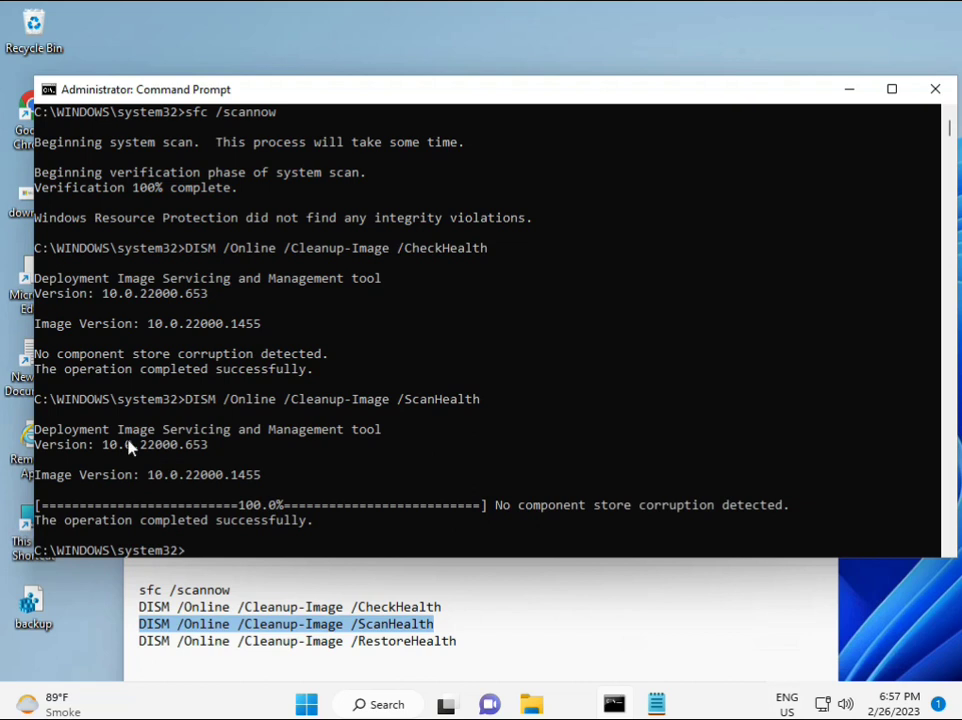
{"action": "left_click_drag", "start_coordinate": [210, 520], "coordinate": [313, 527]}
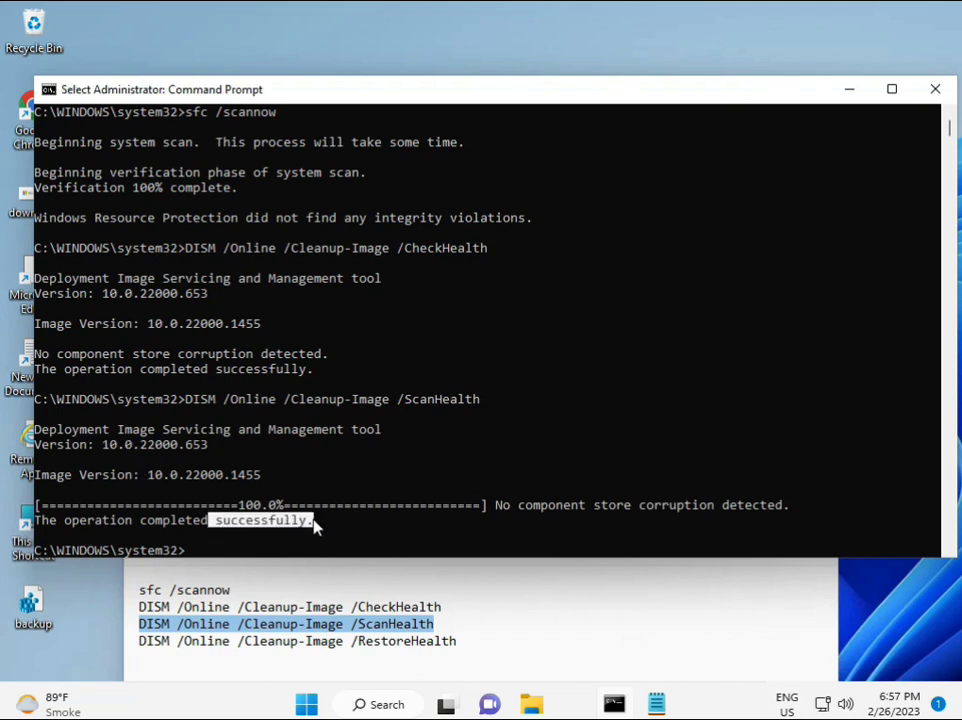
Copy DISM /Online /Cleanup-Image /RestoreHealth from the Notepad document and start it in the administrator Command Prompt
{"action": "left_click", "coordinate": [225, 639]}
{"action": "triple_click", "coordinate": [225, 641]}
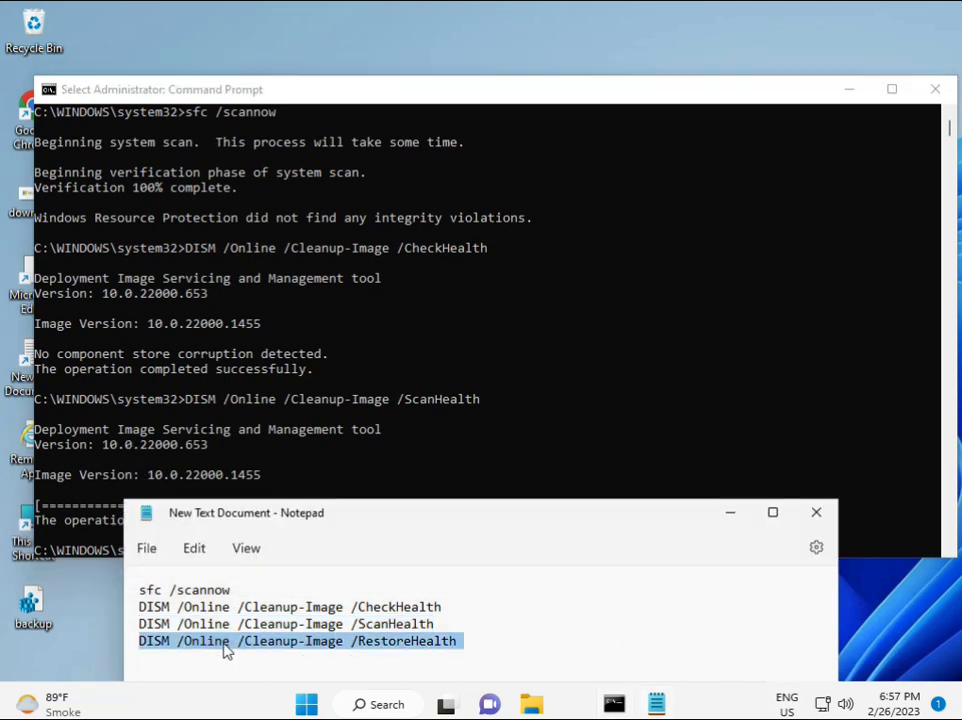
{"action": "right_click", "coordinate": [226, 650]}
{"action": "left_click", "coordinate": [283, 367]}
{"action": "left_click", "coordinate": [255, 497]}
{"action": "left_click", "coordinate": [189, 550]}
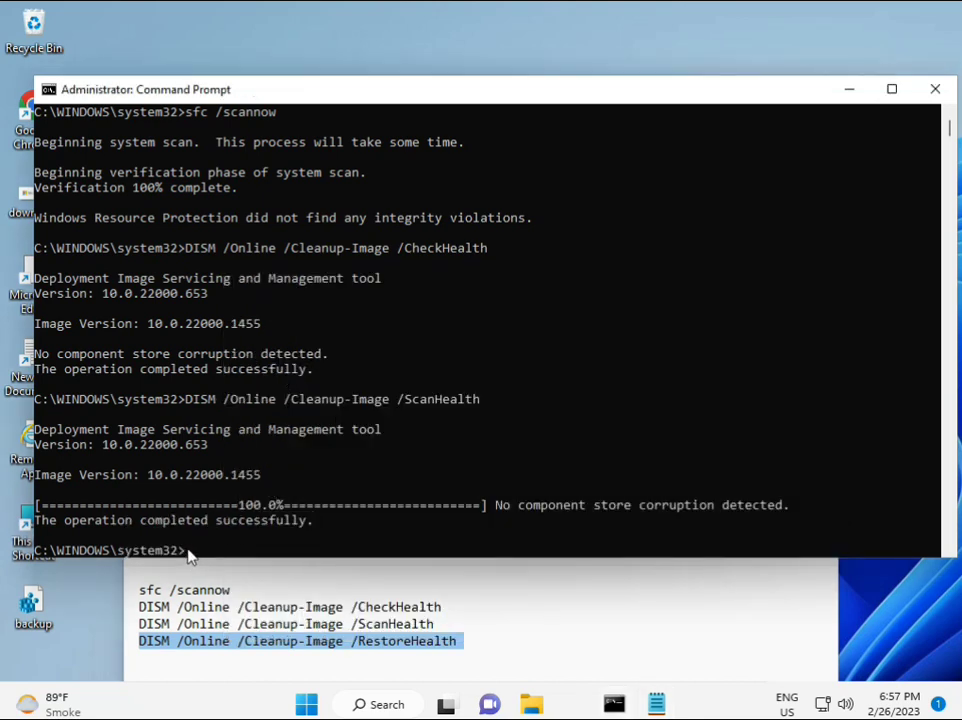
{"action": "left_click", "coordinate": [187, 553]}
{"action": "right_click", "coordinate": [187, 553]}
{"action": "scroll", "coordinate": [590, 460], "scroll_direction": "down", "scroll_amount": 9}
{"action": "scroll", "coordinate": [500, 450], "scroll_direction": "up", "scroll_amount": 9}
{"action": "mouse_move", "coordinate": [951, 124]}
{"action": "left_mouse_down"}
{"action": "mouse_move", "coordinate": [952, 138]}
{"action": "mouse_move", "coordinate": [951, 118]}
{"action": "left_mouse_up"}
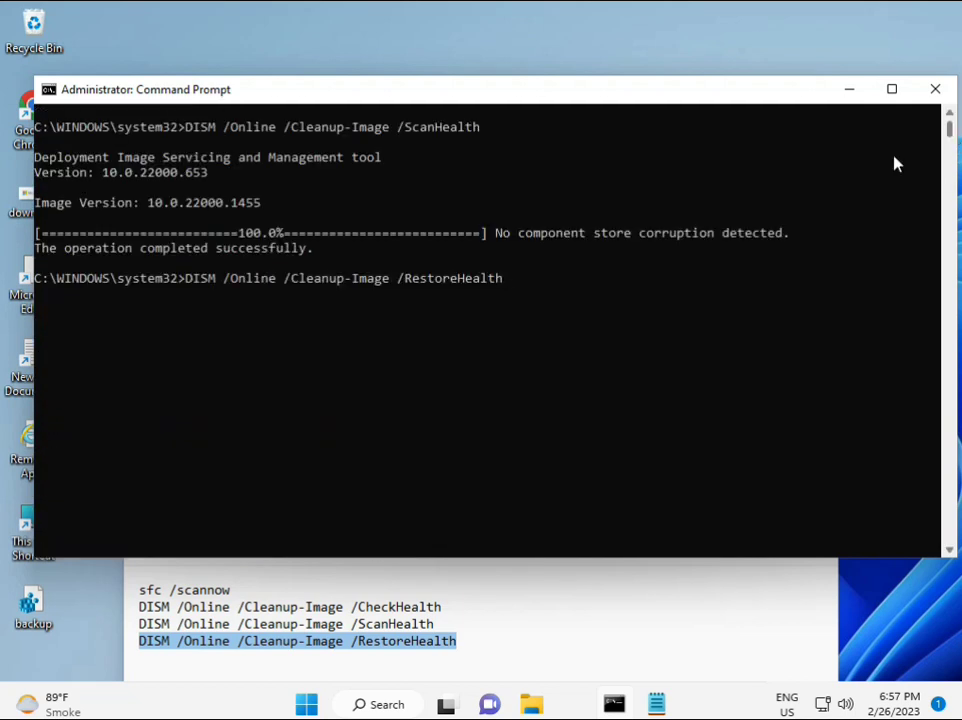
{"action": "left_click", "coordinate": [188, 279]}
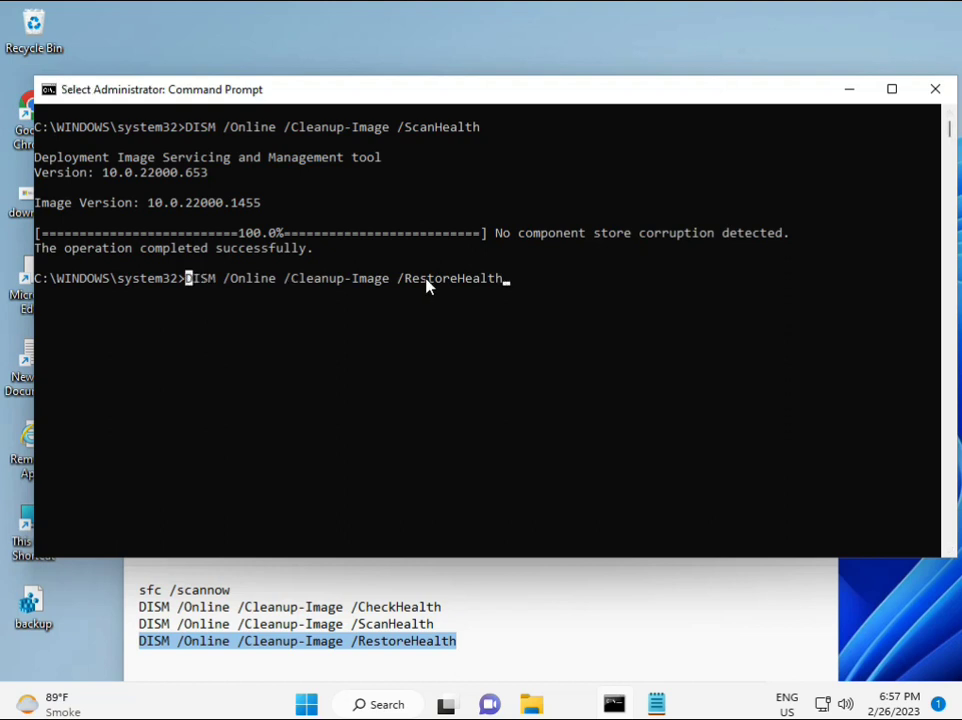
{"action": "key", "text": "Escape"}
{"action": "key", "text": "Return"}
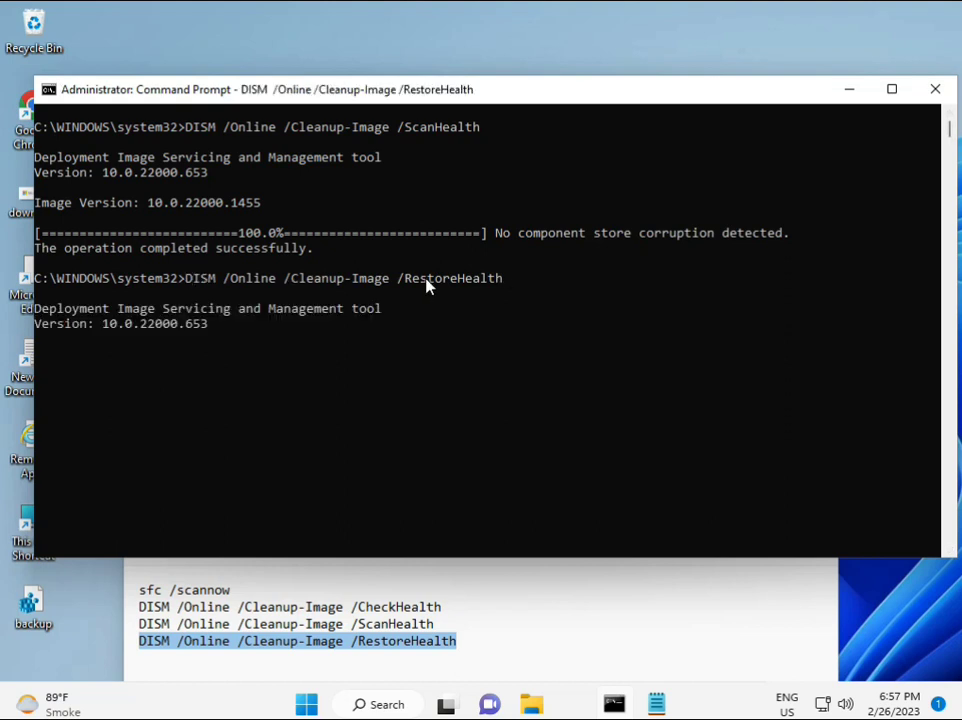